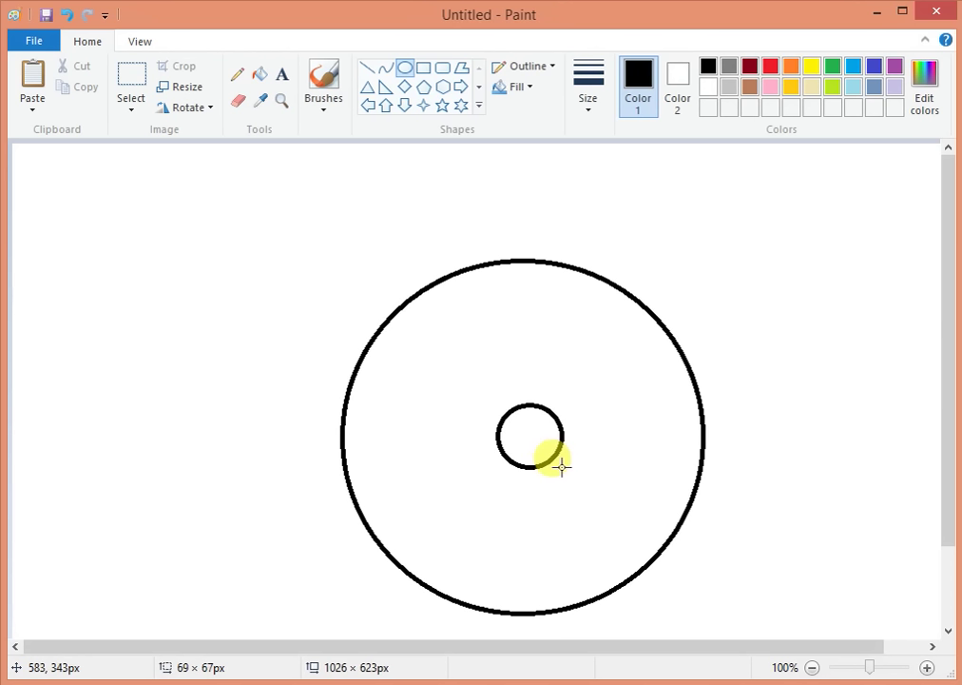
Draw a second eye circle of about 66 × 65 px touching the first eye's right side, and add a small pupil circle inside each eye.
{"action": "left_click_drag", "start_coordinate": [591, 403], "coordinate": [592, 447]}
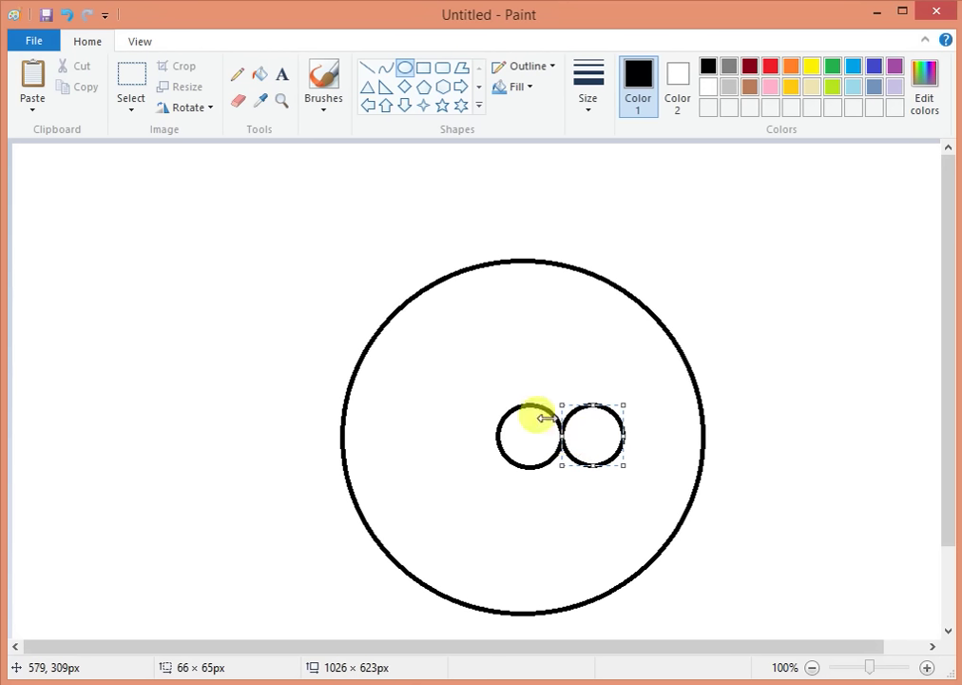
{"action": "left_click", "coordinate": [498, 382]}
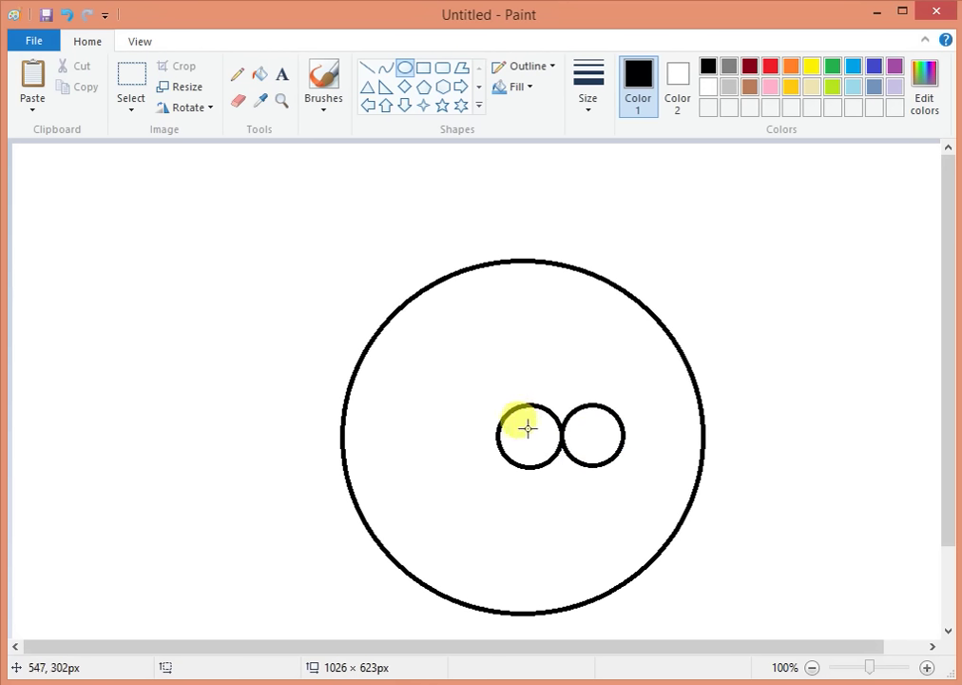
{"action": "left_click_drag", "start_coordinate": [533, 426], "coordinate": [552, 444]}
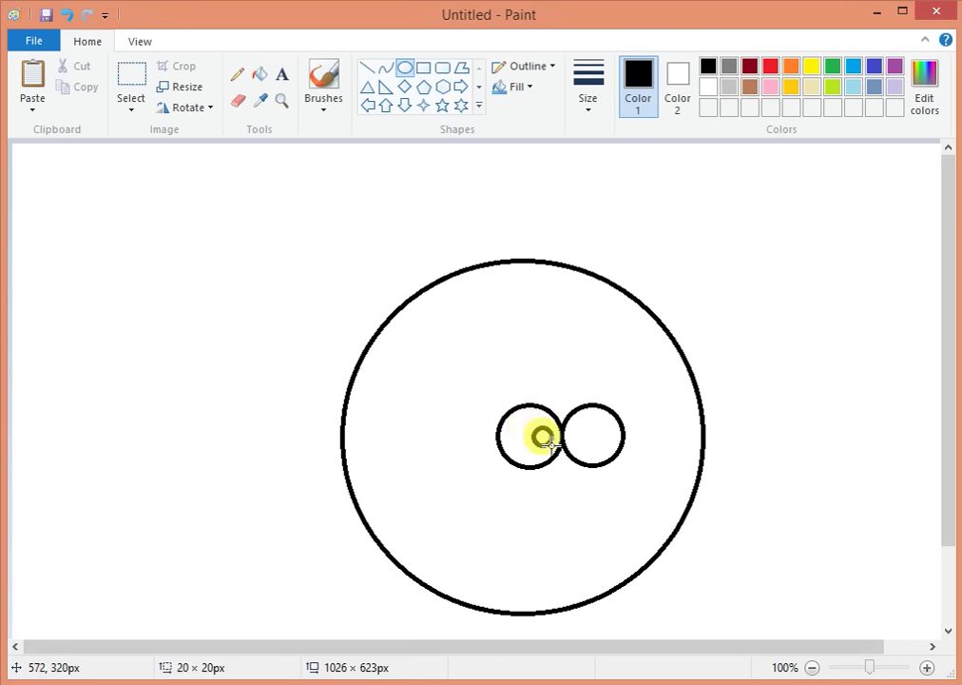
{"action": "left_click_drag", "start_coordinate": [574, 422], "coordinate": [591, 441]}
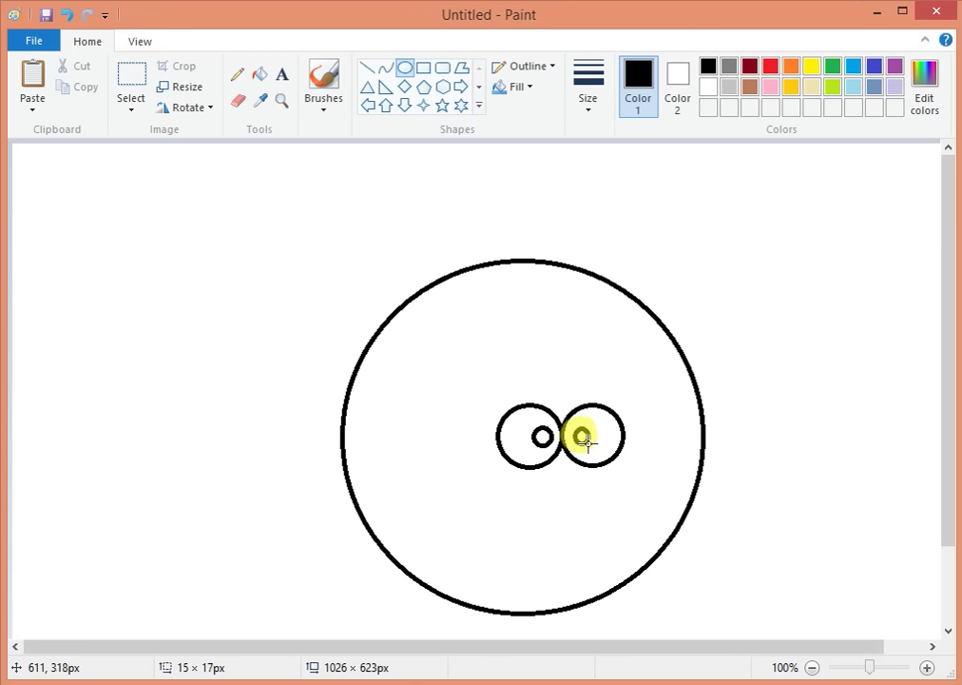
{"action": "left_click_drag", "start_coordinate": [588, 441], "coordinate": [584, 438]}
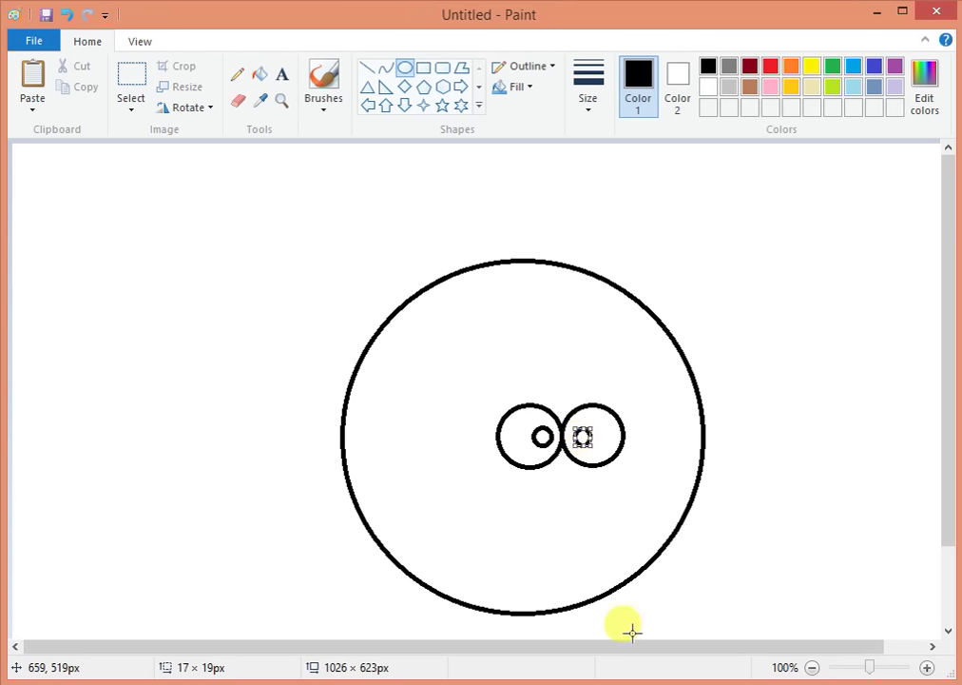
{"action": "left_click", "coordinate": [619, 539]}
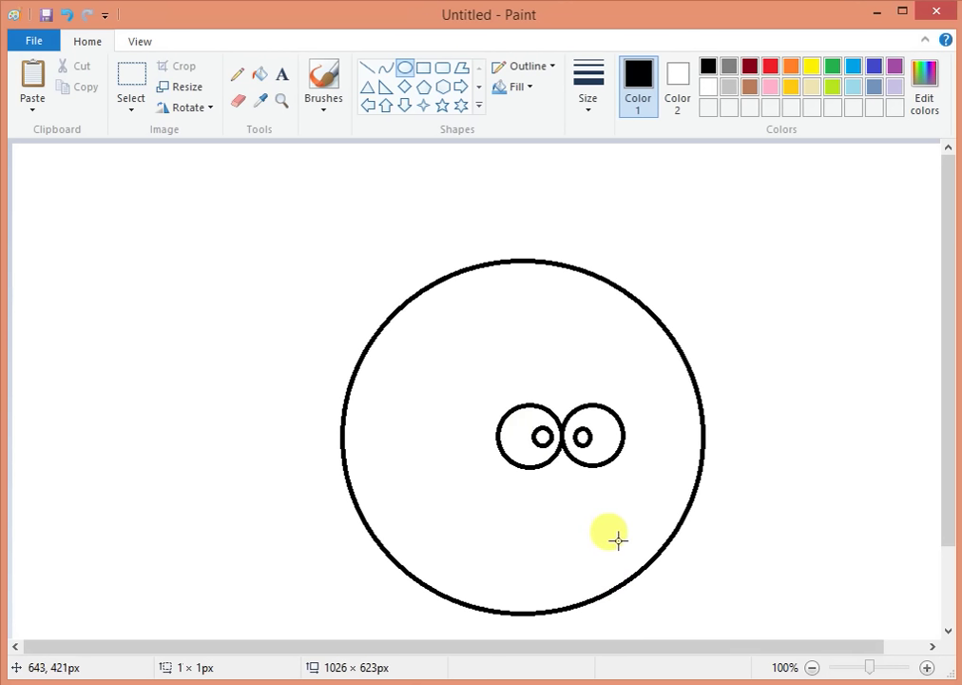
Draw the left eyebrow with straight lines as a slanted bar about 111 px wide, rising outward from the point where the eyes meet.
{"action": "left_click", "coordinate": [371, 73]}
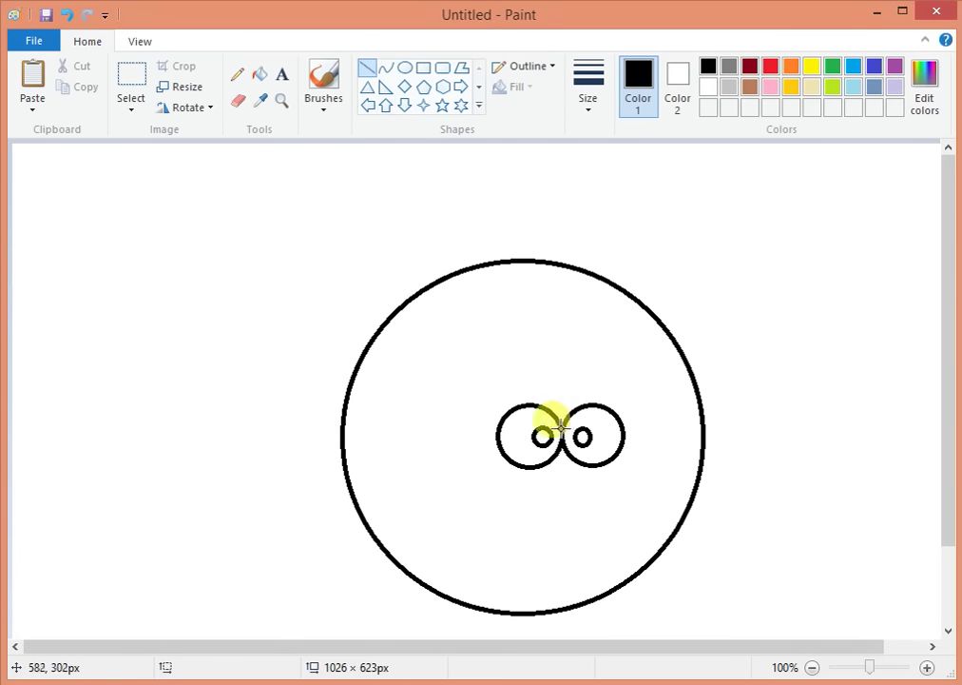
{"action": "left_click_drag", "start_coordinate": [561, 428], "coordinate": [458, 389]}
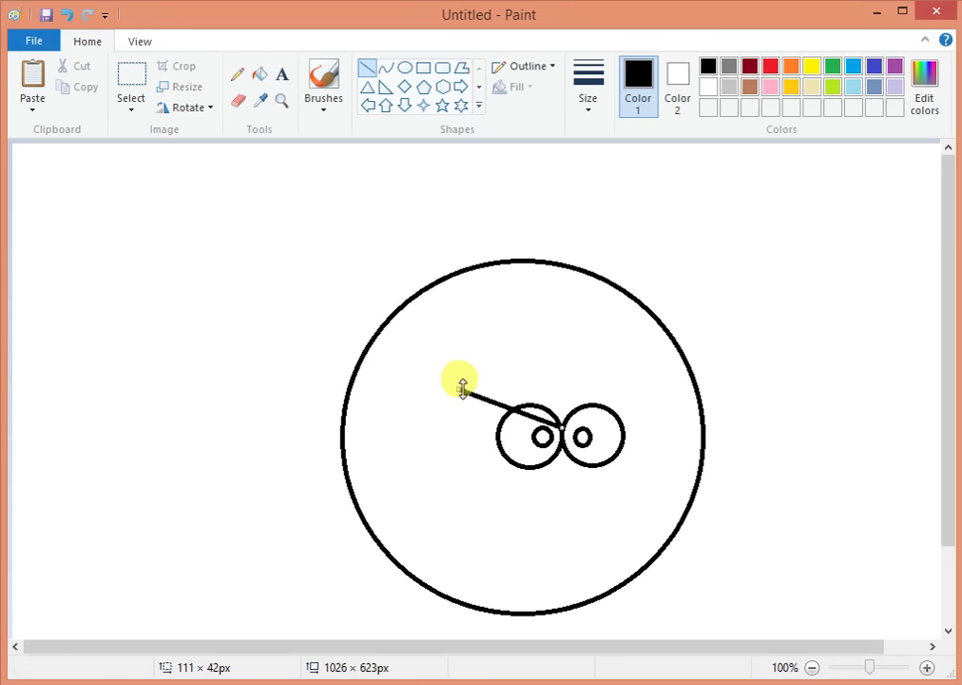
{"action": "left_click", "coordinate": [562, 405]}
{"action": "left_click_drag", "start_coordinate": [562, 405], "coordinate": [470, 364]}
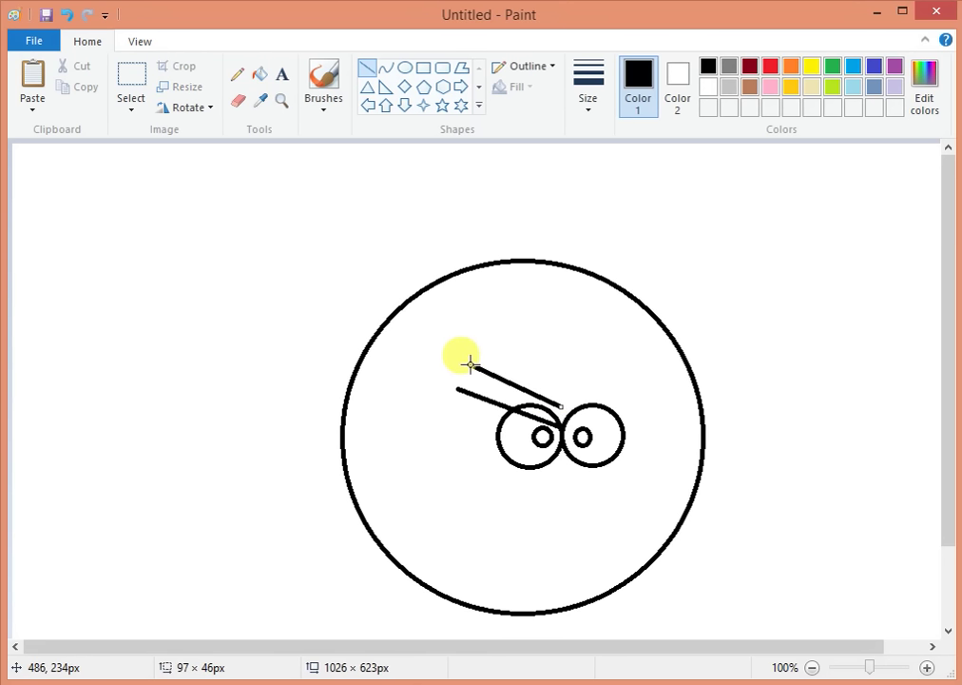
{"action": "left_click", "coordinate": [465, 385]}
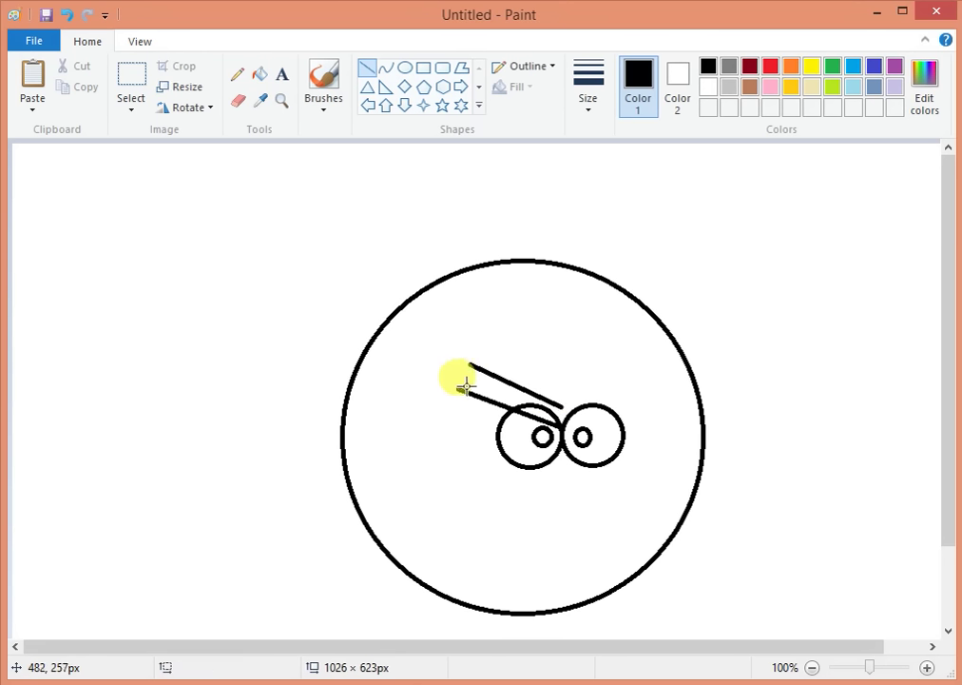
{"action": "left_click_drag", "start_coordinate": [457, 387], "coordinate": [467, 365]}
{"action": "left_click", "coordinate": [466, 368]}
Draw the right eyebrow with straight lines as a slanted bar about 110 px wide, mirroring the left one and closed at its outer end.
{"action": "left_click_drag", "start_coordinate": [558, 406], "coordinate": [649, 370]}
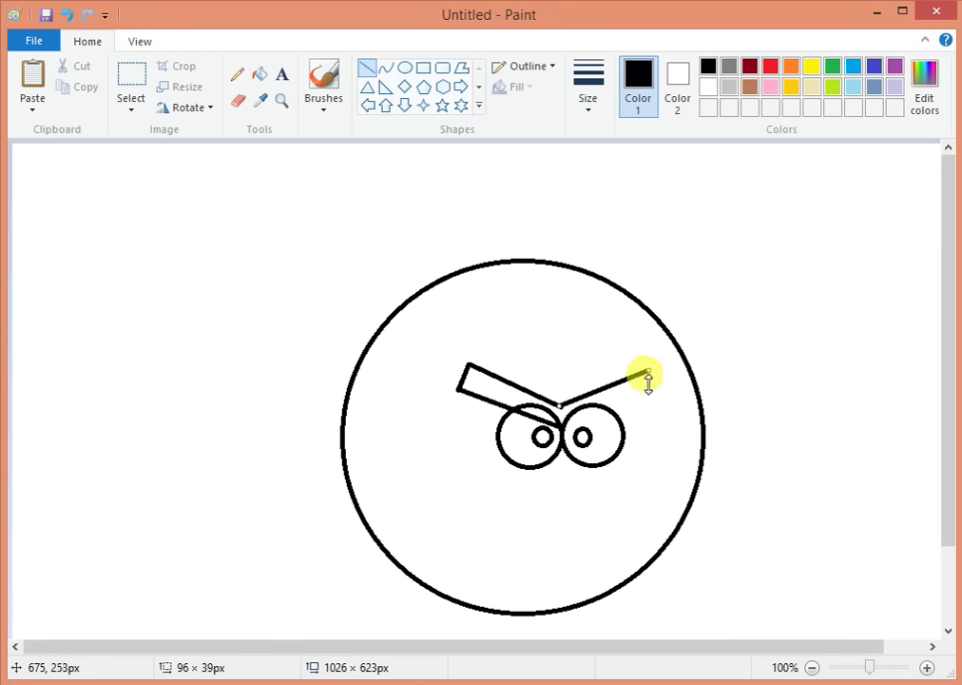
{"action": "left_click", "coordinate": [564, 426]}
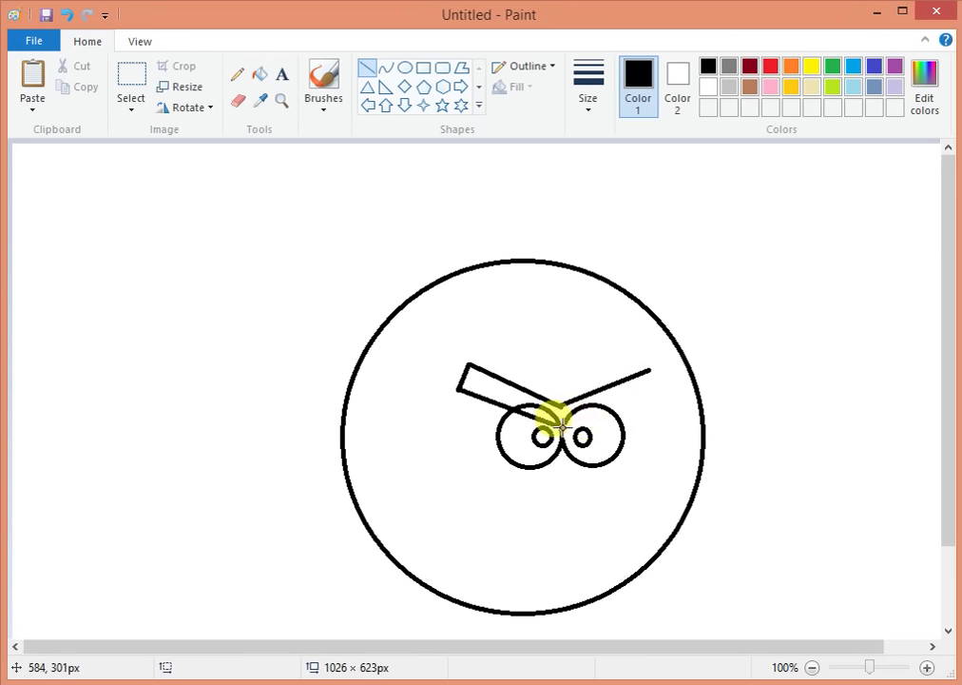
{"action": "left_click_drag", "start_coordinate": [562, 427], "coordinate": [665, 396]}
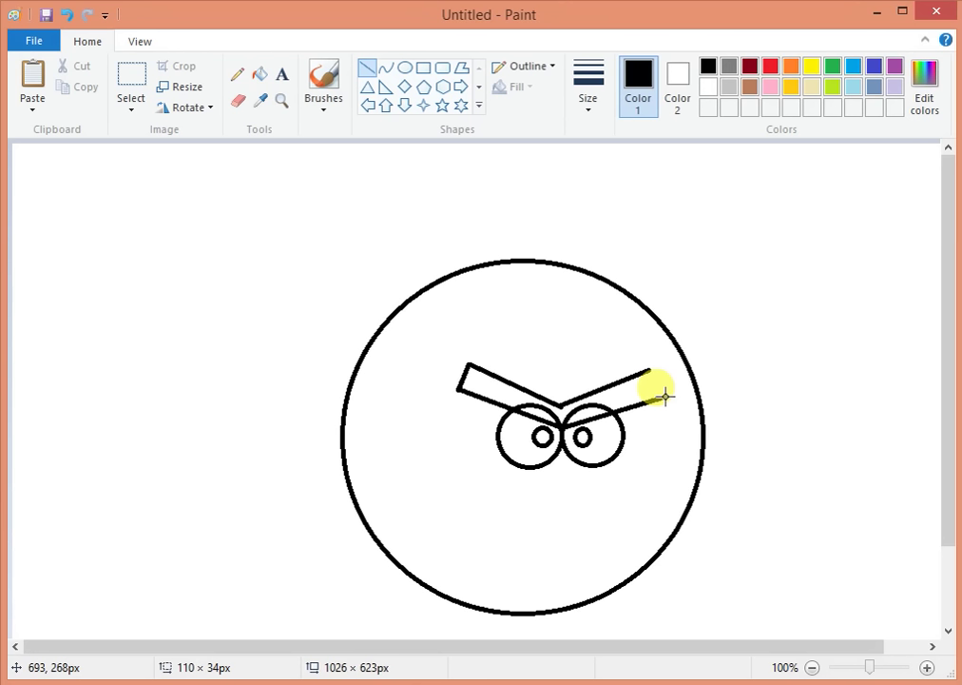
{"action": "left_click", "coordinate": [635, 379]}
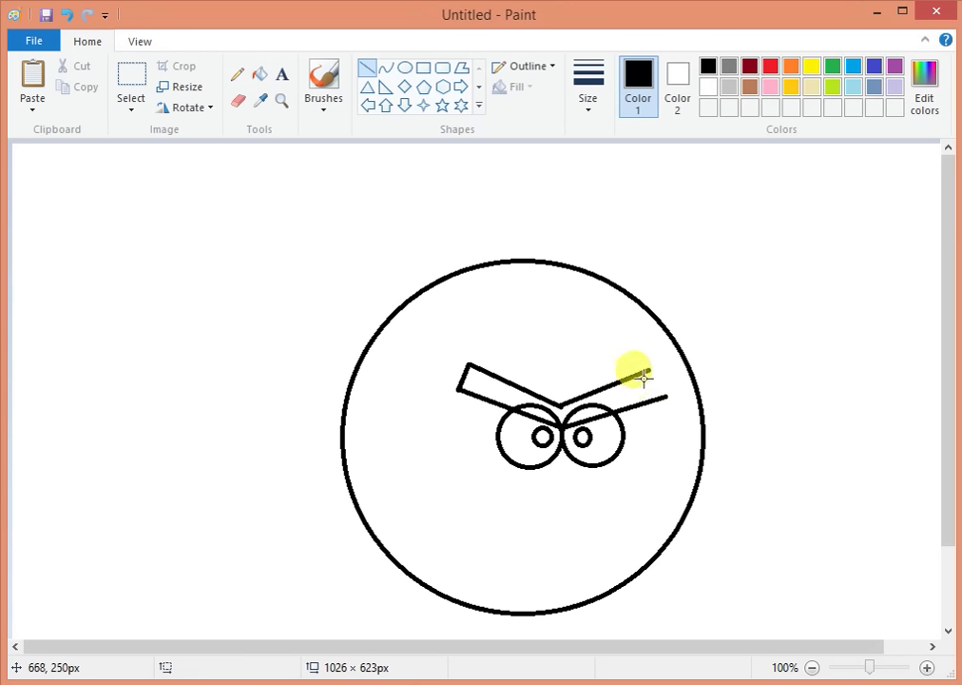
{"action": "left_click_drag", "start_coordinate": [648, 371], "coordinate": [664, 395]}
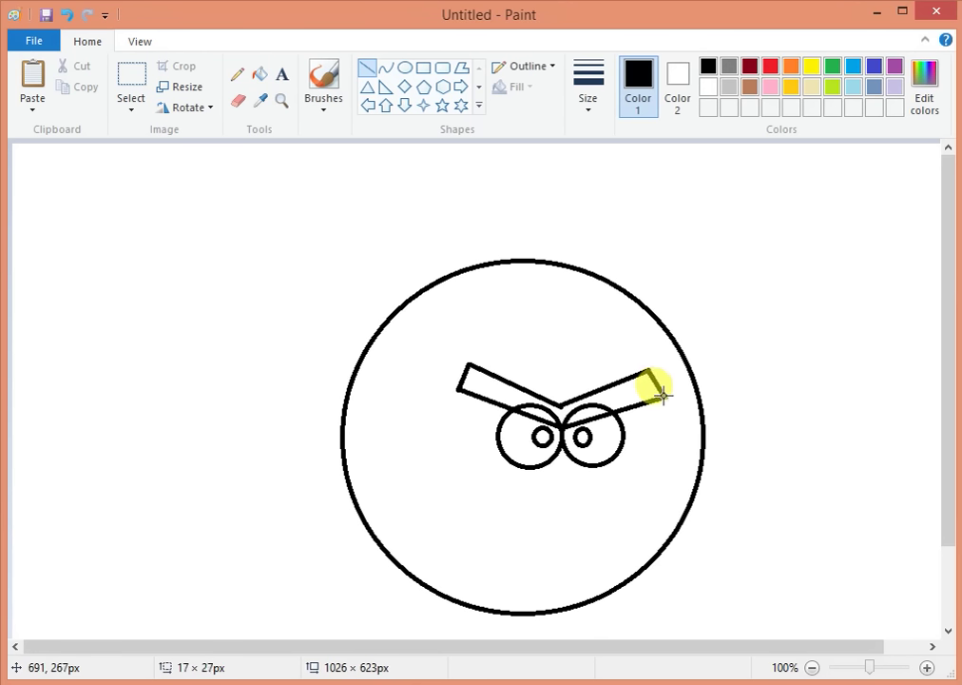
{"action": "left_click", "coordinate": [666, 437]}
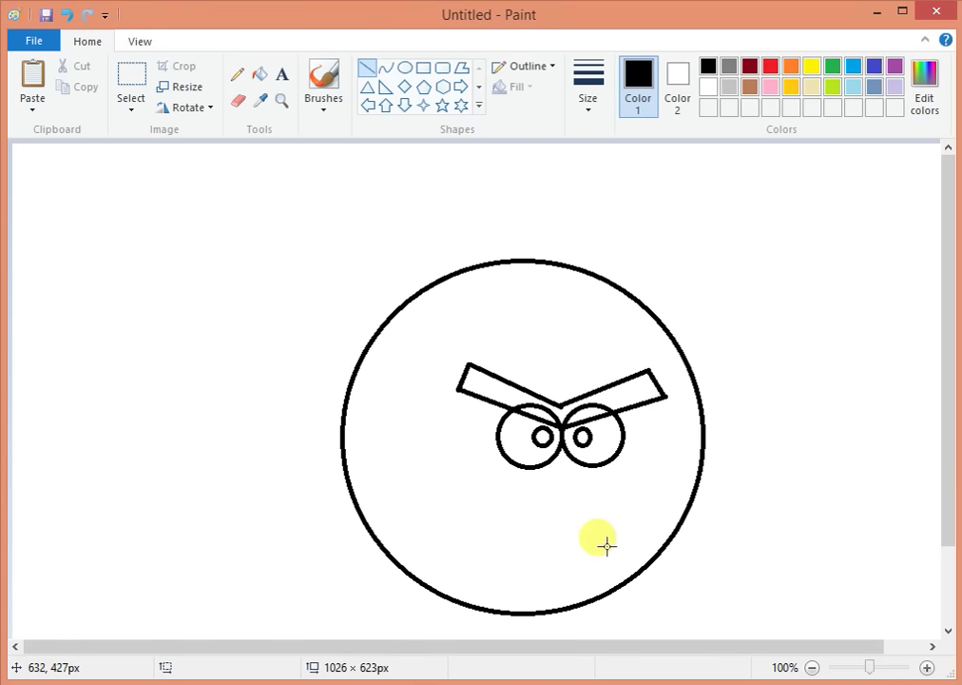
Draw the upper beak with three curves below the eyes, bowing both sides outward and closing them with a bottom edge about 132 px wide.
{"action": "scroll", "coordinate": [494, 361], "scroll_direction": "down", "scroll_amount": 2}
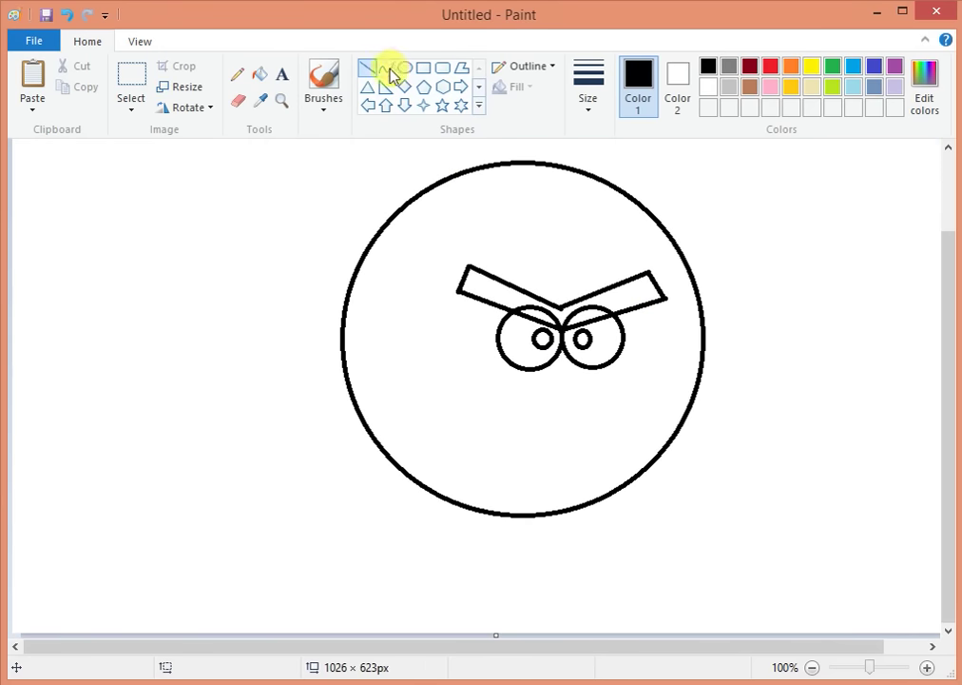
{"action": "left_click", "coordinate": [388, 69]}
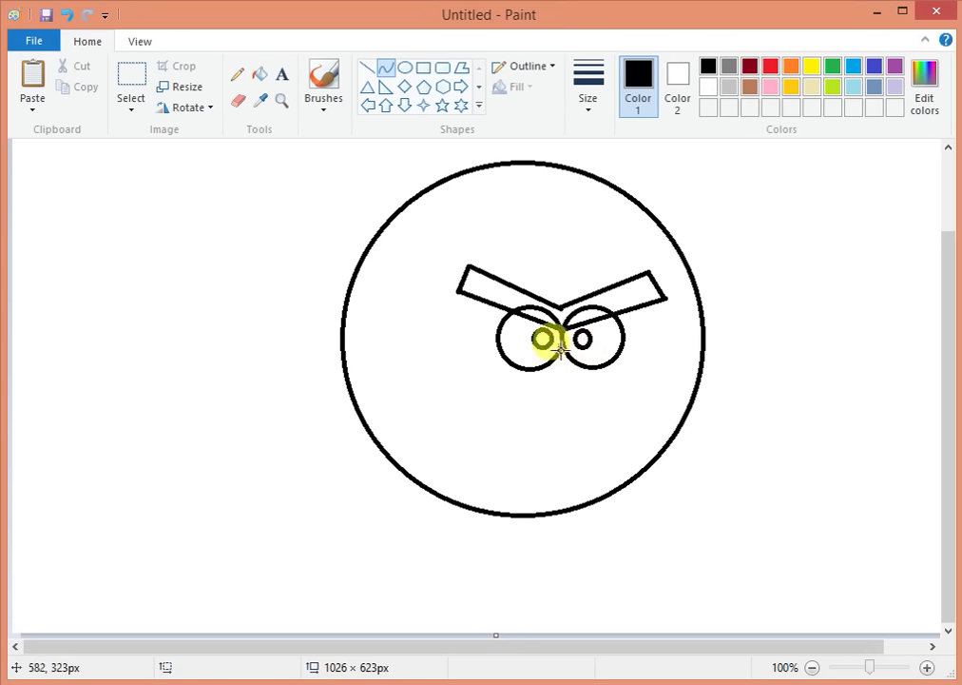
{"action": "left_click_drag", "start_coordinate": [564, 347], "coordinate": [532, 382]}
{"action": "left_click", "coordinate": [580, 430]}
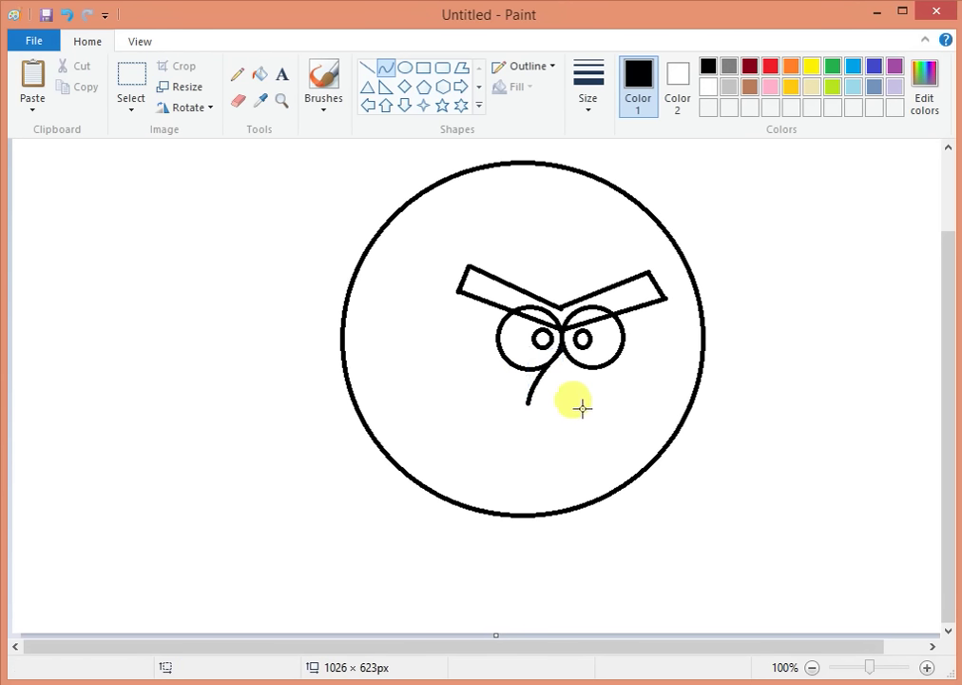
{"action": "left_click_drag", "start_coordinate": [559, 346], "coordinate": [650, 409]}
{"action": "mouse_move", "coordinate": [592, 372]}
{"action": "left_mouse_down"}
{"action": "mouse_move", "coordinate": [627, 384]}
{"action": "mouse_move", "coordinate": [598, 361]}
{"action": "mouse_move", "coordinate": [607, 360]}
{"action": "left_mouse_up"}
{"action": "left_click", "coordinate": [568, 463]}
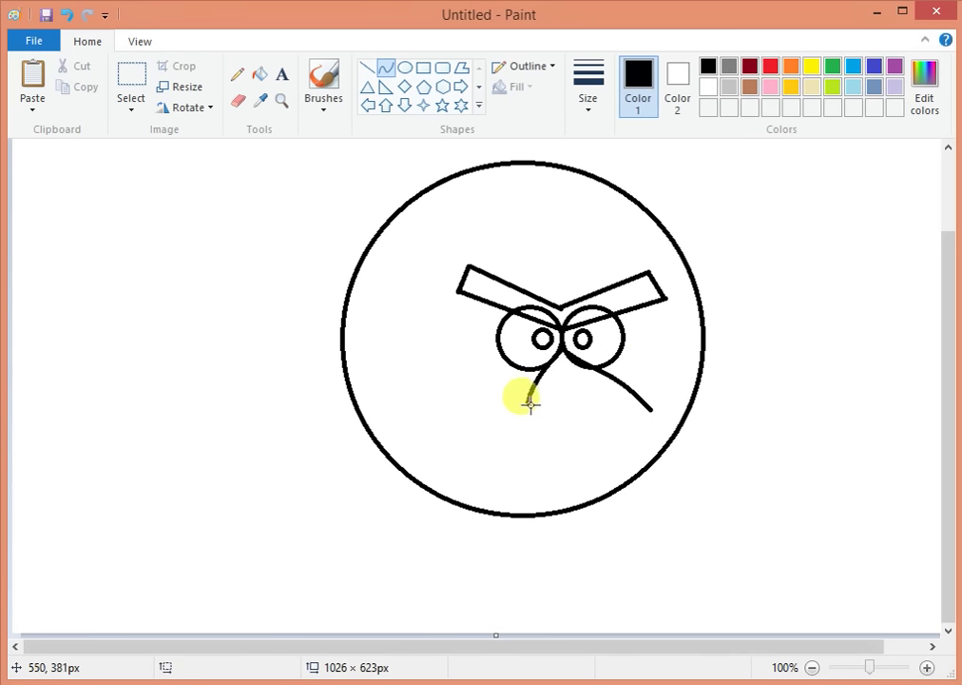
{"action": "left_click_drag", "start_coordinate": [527, 403], "coordinate": [651, 411]}
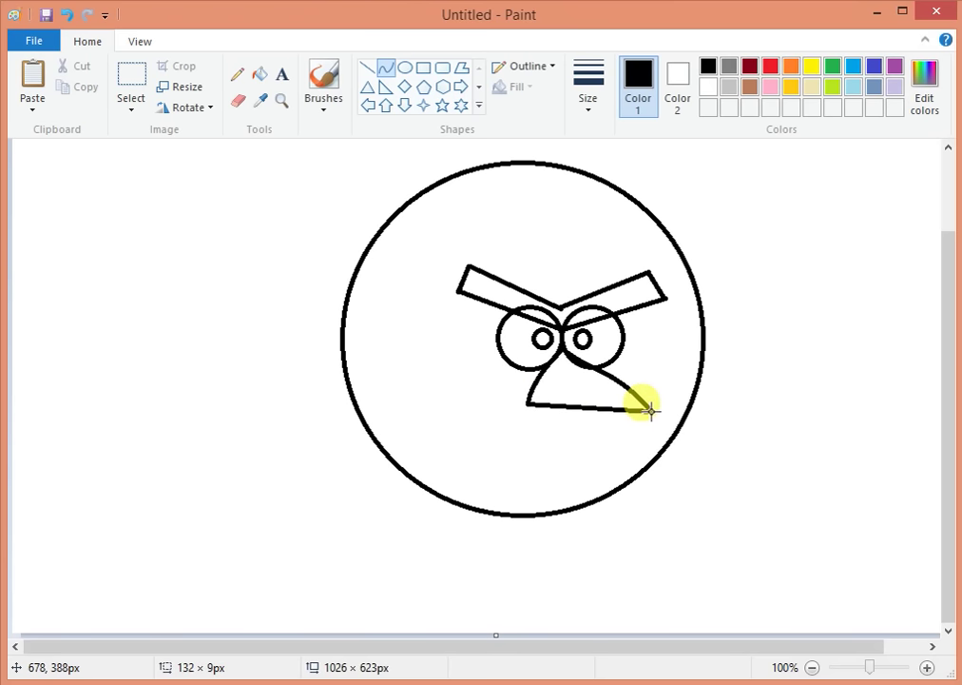
{"action": "mouse_move", "coordinate": [550, 407]}
{"action": "left_mouse_down"}
{"action": "mouse_move", "coordinate": [530, 410]}
{"action": "mouse_move", "coordinate": [609, 416]}
{"action": "mouse_move", "coordinate": [551, 415]}
{"action": "left_mouse_up"}
{"action": "left_click", "coordinate": [556, 479]}
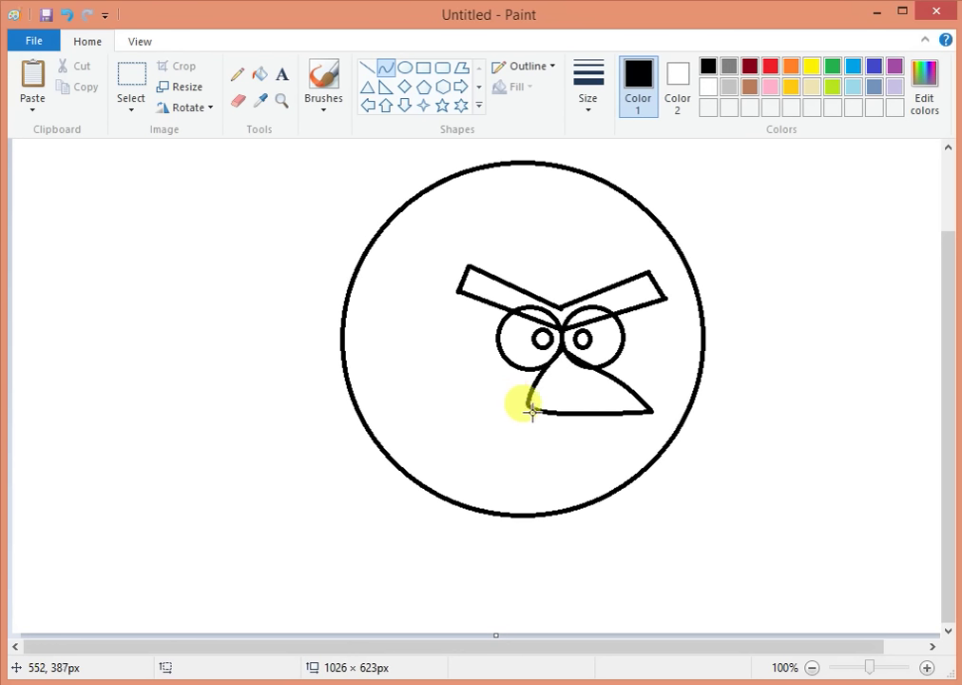
Draw the lower beak with two curves that run down from the upper beak's bottom edge and meet at a point about 51 px below.
{"action": "mouse_move", "coordinate": [528, 405]}
{"action": "left_mouse_down"}
{"action": "mouse_move", "coordinate": [567, 462]}
{"action": "mouse_move", "coordinate": [584, 464]}
{"action": "mouse_move", "coordinate": [584, 451]}
{"action": "left_mouse_up"}
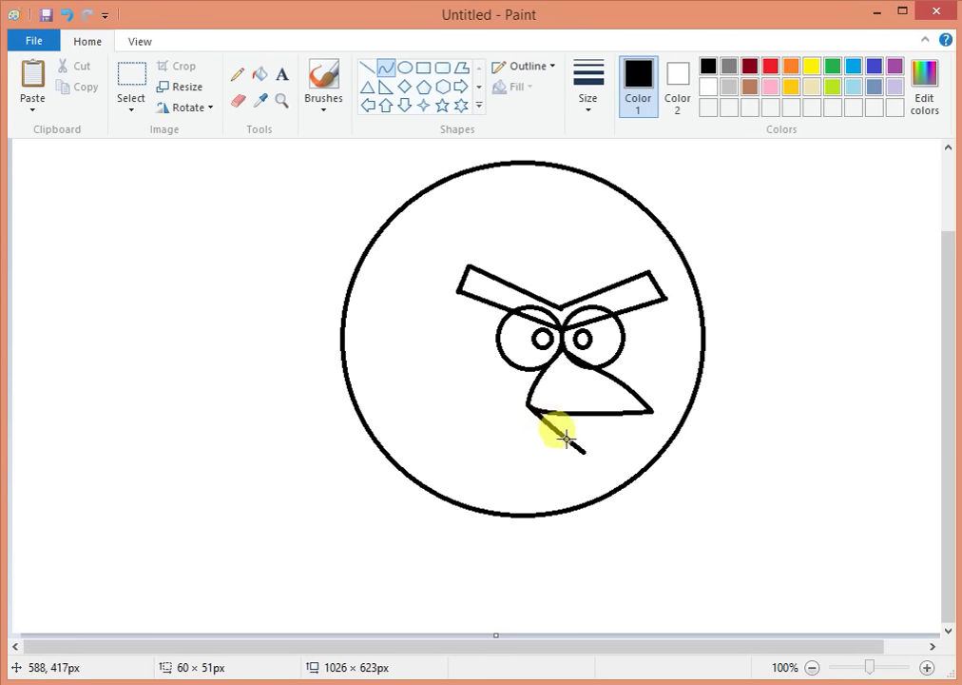
{"action": "left_click_drag", "start_coordinate": [562, 439], "coordinate": [639, 411]}
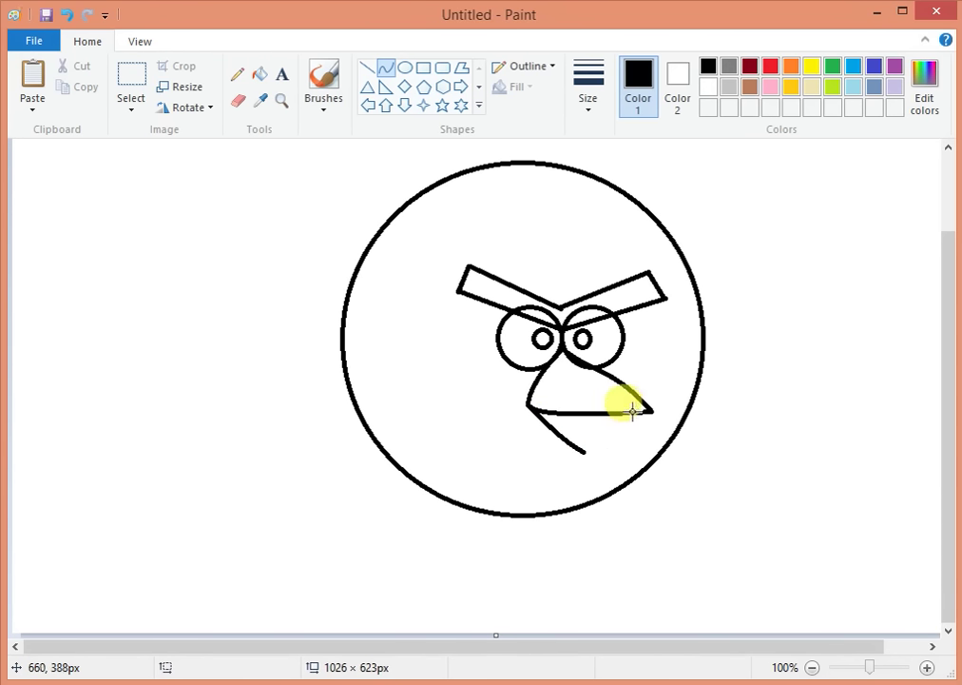
{"action": "mouse_move", "coordinate": [631, 412]}
{"action": "left_mouse_down"}
{"action": "mouse_move", "coordinate": [585, 450]}
{"action": "mouse_move", "coordinate": [634, 436]}
{"action": "mouse_move", "coordinate": [621, 423]}
{"action": "mouse_move", "coordinate": [599, 437]}
{"action": "mouse_move", "coordinate": [609, 438]}
{"action": "left_mouse_up"}
{"action": "left_click", "coordinate": [514, 448]}
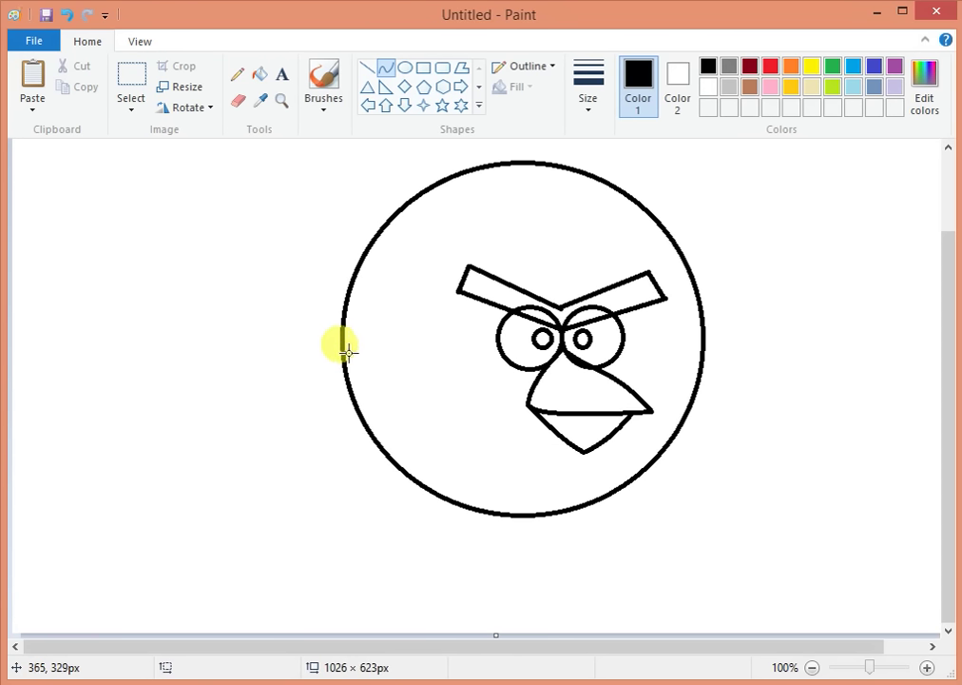
Draw the first tail feather with straight lines, flaring about 43 × 53 px up and outward from the body circle's left edge.
{"action": "left_click_drag", "start_coordinate": [341, 335], "coordinate": [303, 288]}
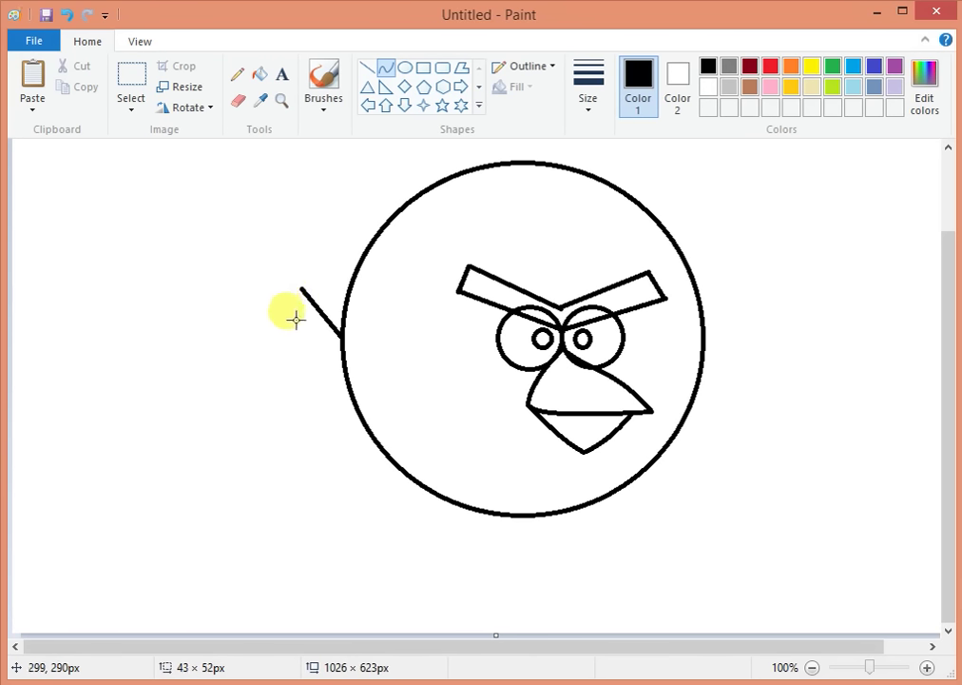
{"action": "key", "text": "ctrl+z"}
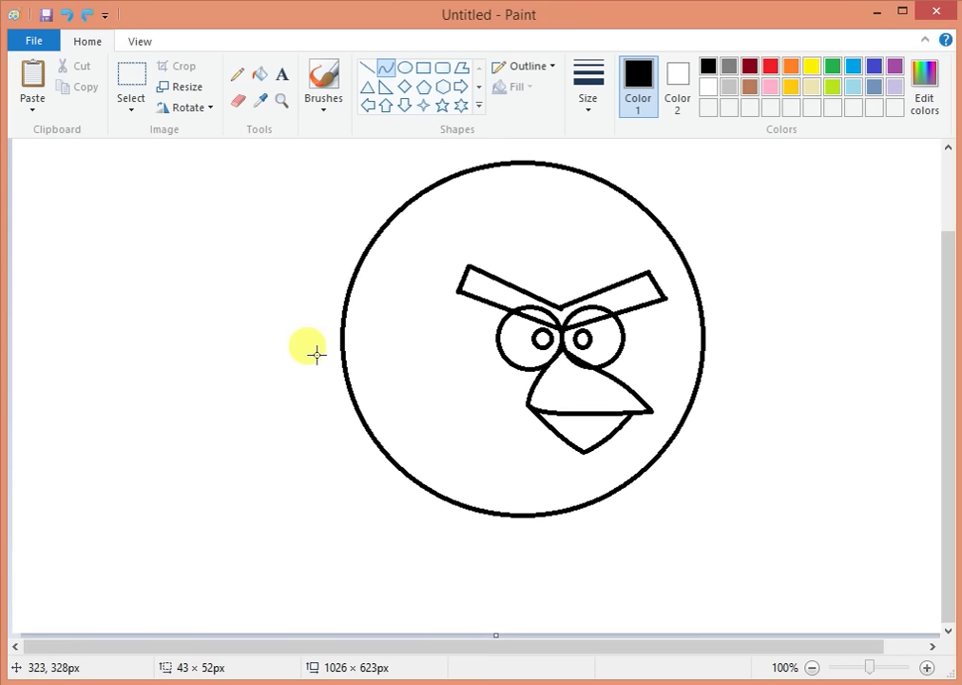
{"action": "left_click", "coordinate": [368, 68]}
{"action": "scroll", "coordinate": [341, 318], "scroll_direction": "up", "scroll_amount": 2}
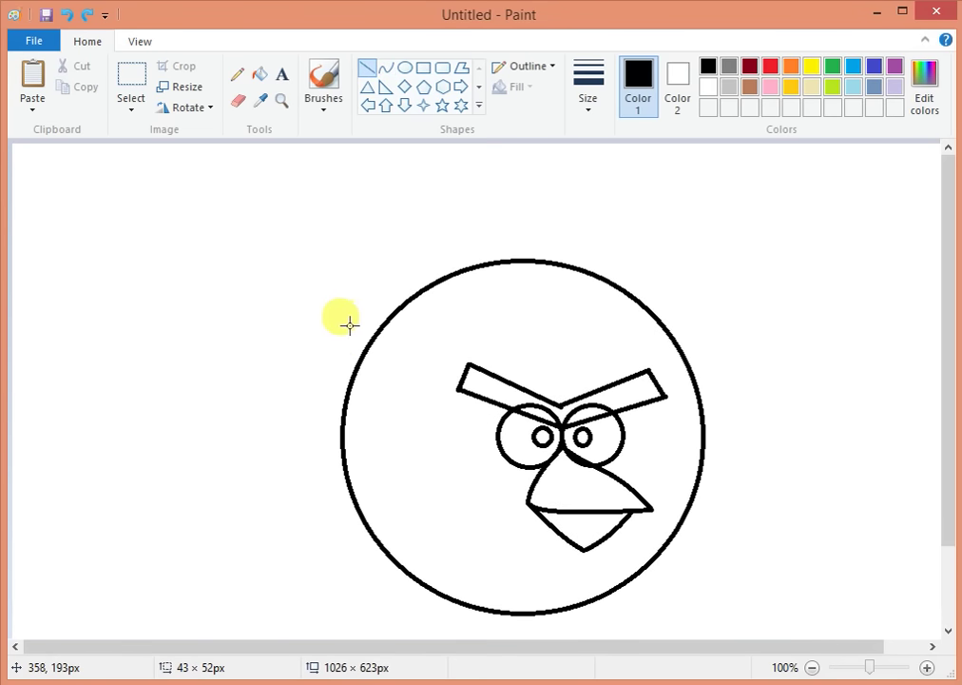
{"action": "scroll", "coordinate": [399, 392], "scroll_direction": "down", "scroll_amount": 2}
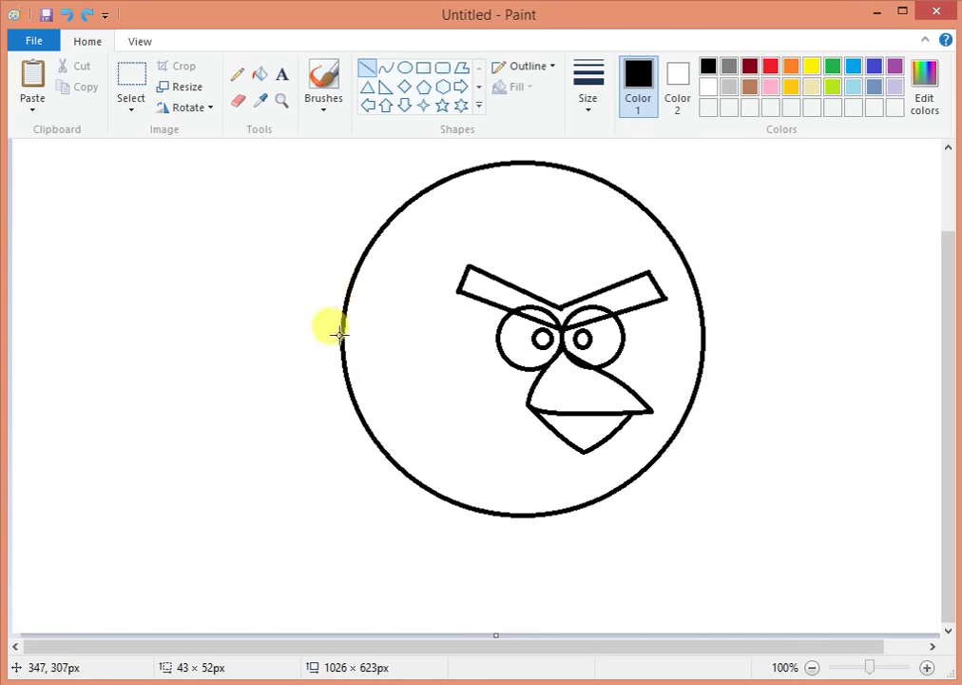
{"action": "left_click_drag", "start_coordinate": [342, 333], "coordinate": [303, 285]}
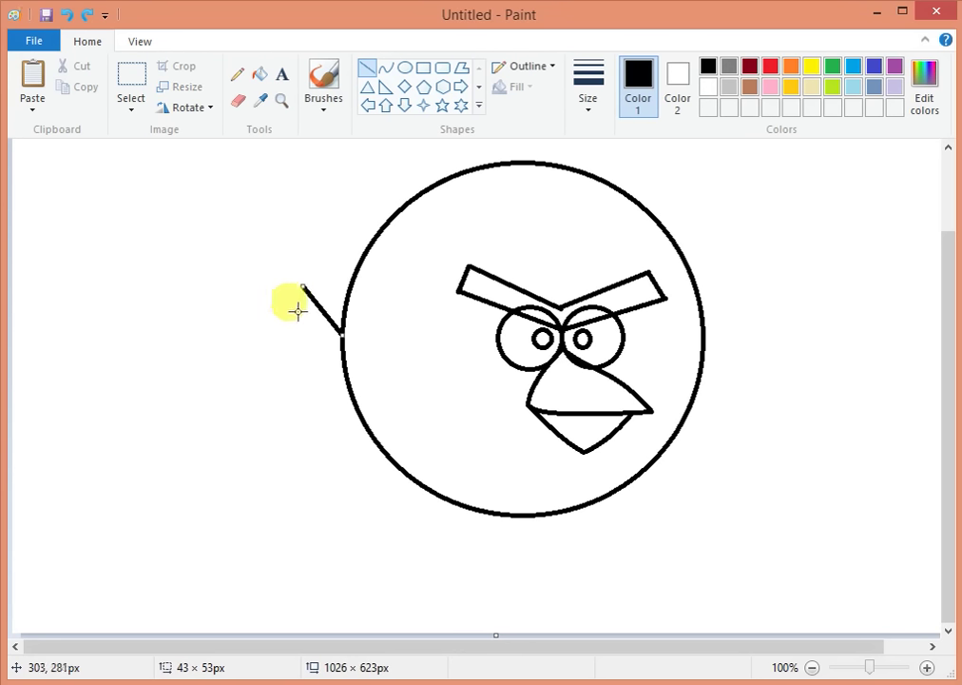
{"action": "left_click", "coordinate": [340, 351]}
{"action": "left_click_drag", "start_coordinate": [342, 350], "coordinate": [286, 314]}
{"action": "left_click", "coordinate": [301, 286]}
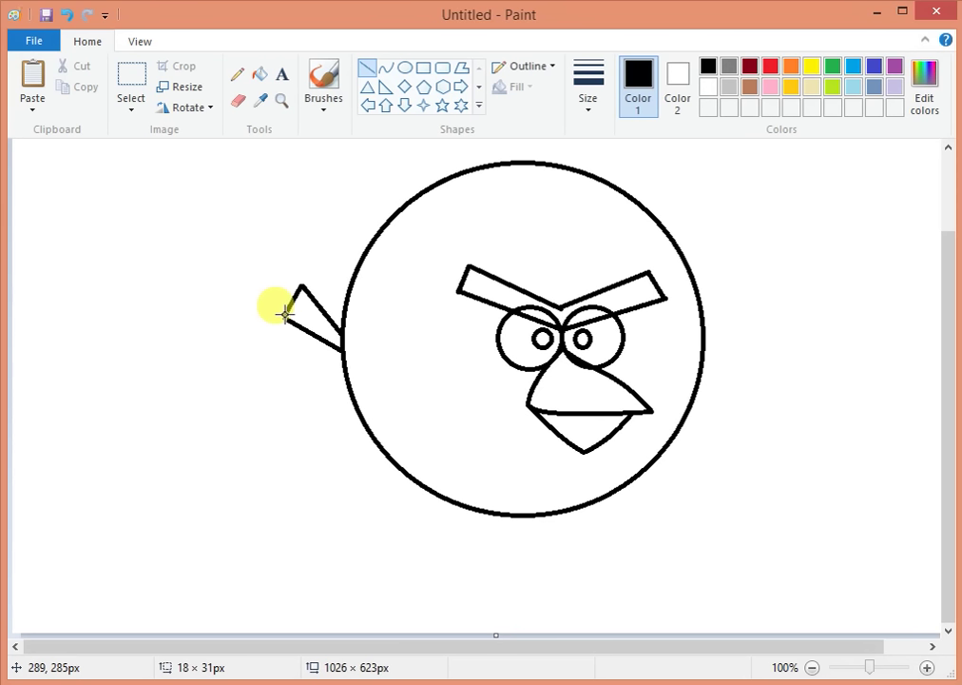
{"action": "left_click_drag", "start_coordinate": [283, 315], "coordinate": [283, 314]}
{"action": "left_click", "coordinate": [314, 388]}
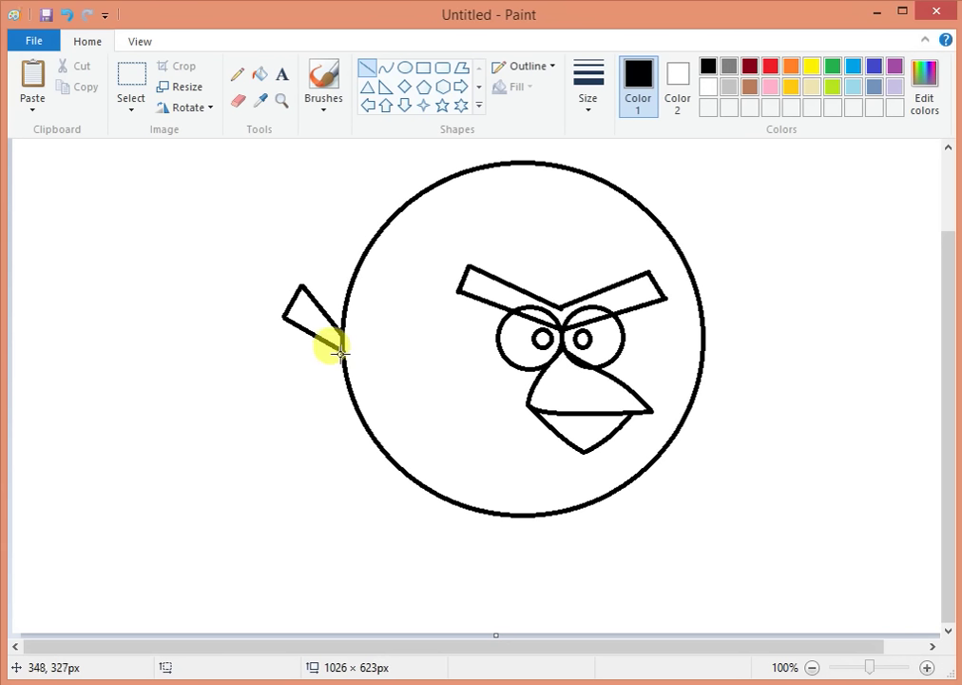
Draw a second, longer tail feather of straight lines below the first, extending about 96 px outward with an outer end about 52 px high.
{"action": "left_click_drag", "start_coordinate": [341, 350], "coordinate": [250, 325]}
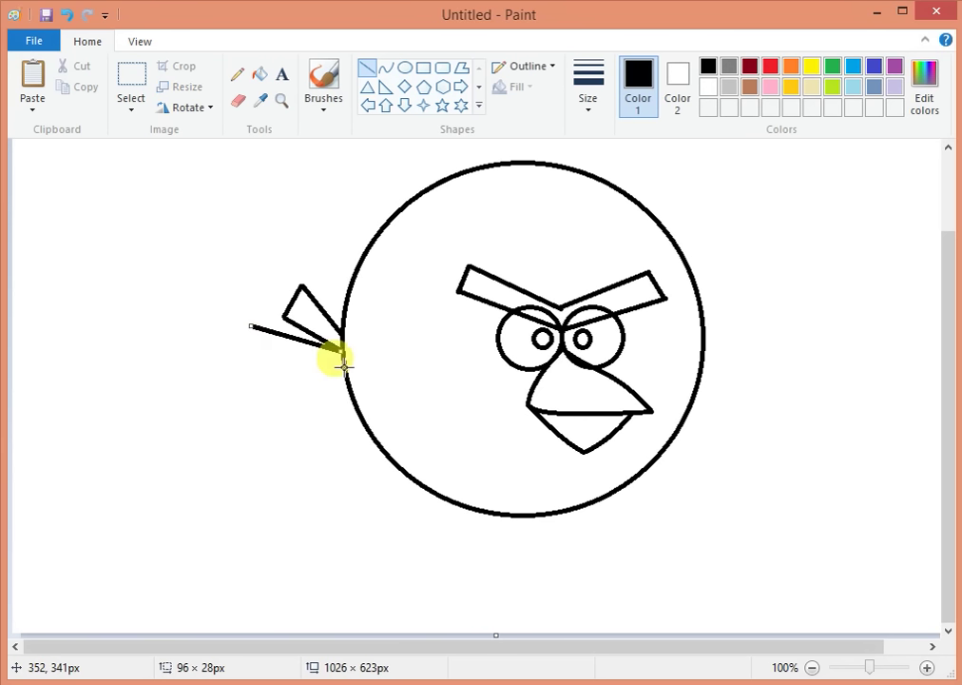
{"action": "left_click", "coordinate": [345, 365]}
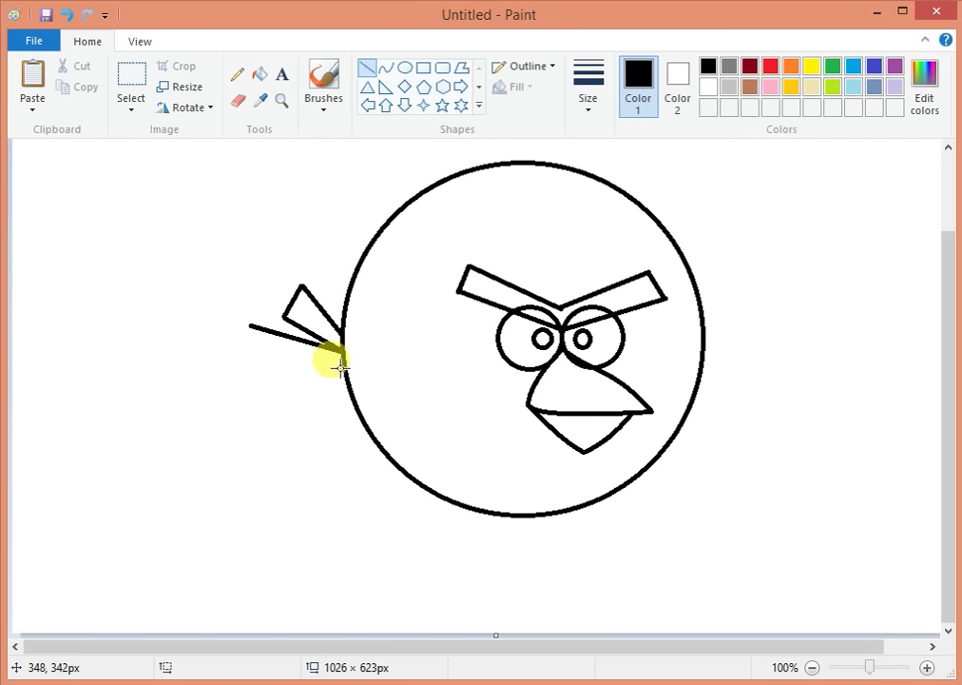
{"action": "left_click_drag", "start_coordinate": [344, 364], "coordinate": [249, 372]}
{"action": "left_click", "coordinate": [258, 390]}
{"action": "left_click_drag", "start_coordinate": [249, 327], "coordinate": [252, 374]}
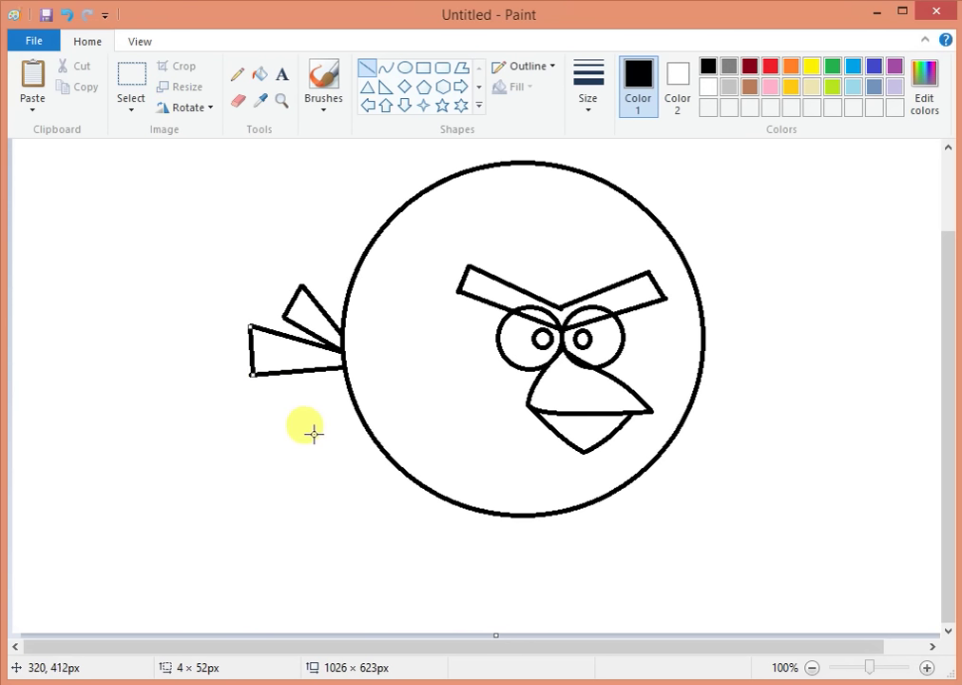
Straighten the second tail feather's outer end line to near vertical so that it meets the feather's lower edge.
{"action": "left_click_drag", "start_coordinate": [251, 363], "coordinate": [245, 355]}
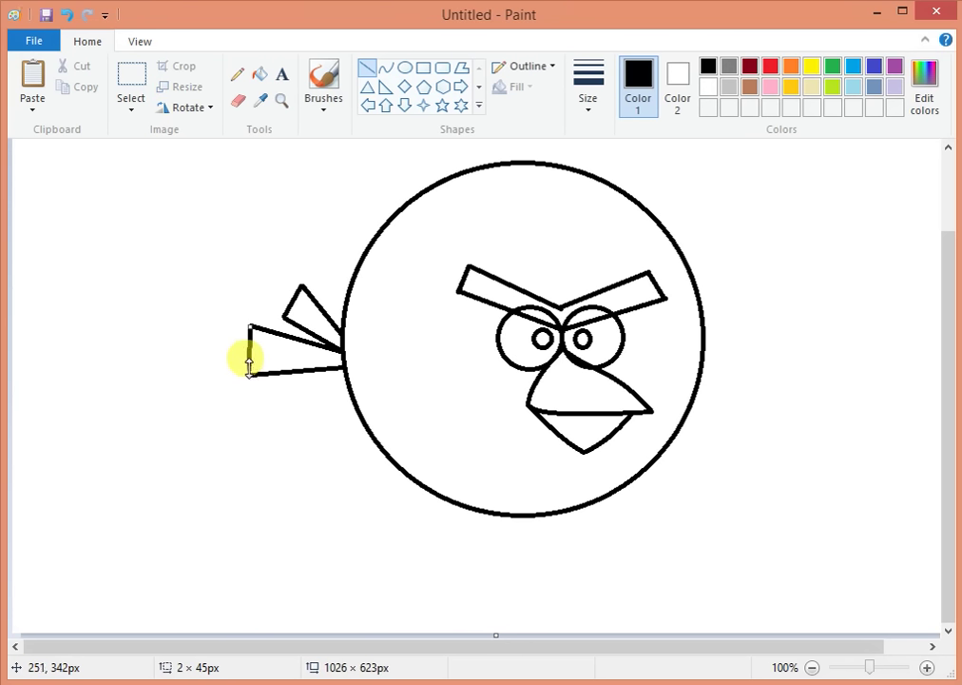
{"action": "left_click_drag", "start_coordinate": [250, 363], "coordinate": [252, 369]}
{"action": "left_click", "coordinate": [292, 430]}
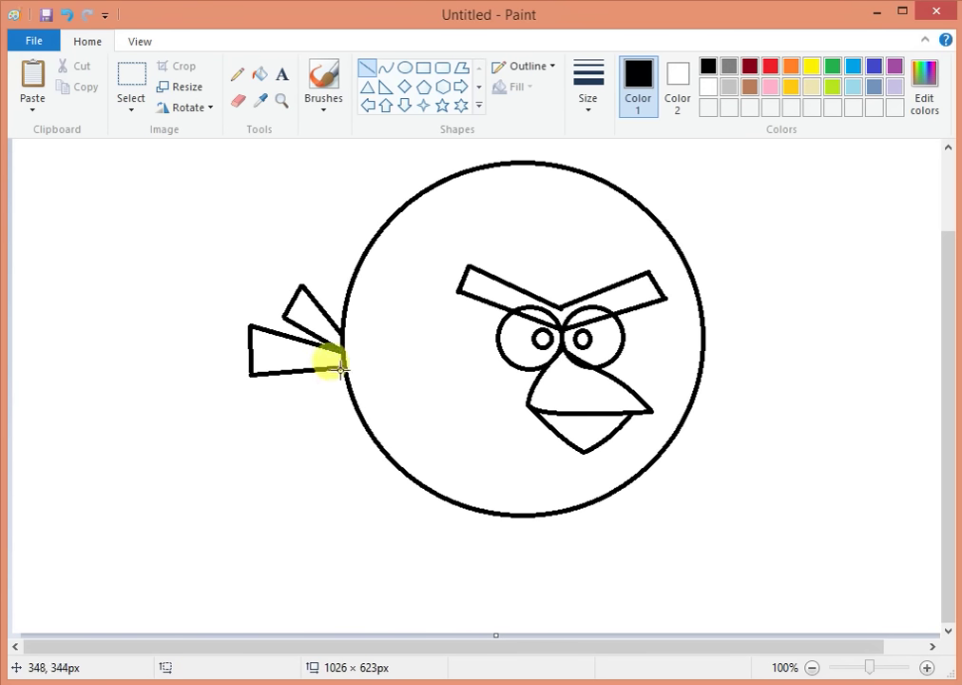
Draw a third tail feather of straight lines below the second, with an upper edge about 63 × 29 px and a lower edge about 38 × 41 px.
{"action": "left_click_drag", "start_coordinate": [340, 367], "coordinate": [282, 394]}
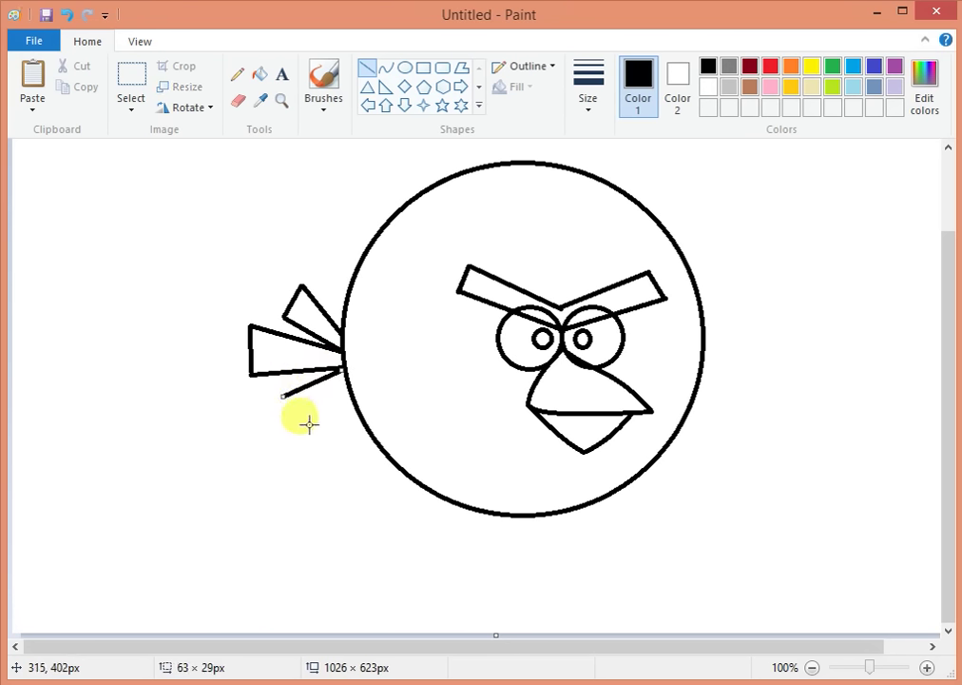
{"action": "left_click", "coordinate": [320, 424]}
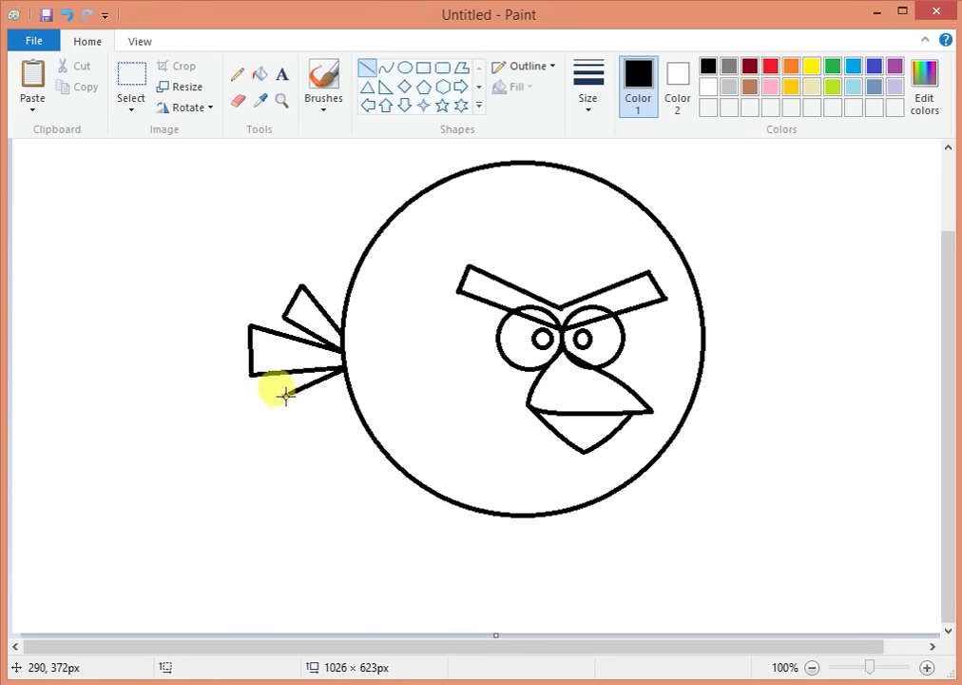
{"action": "left_click_drag", "start_coordinate": [283, 395], "coordinate": [307, 419]}
{"action": "left_click", "coordinate": [345, 382]}
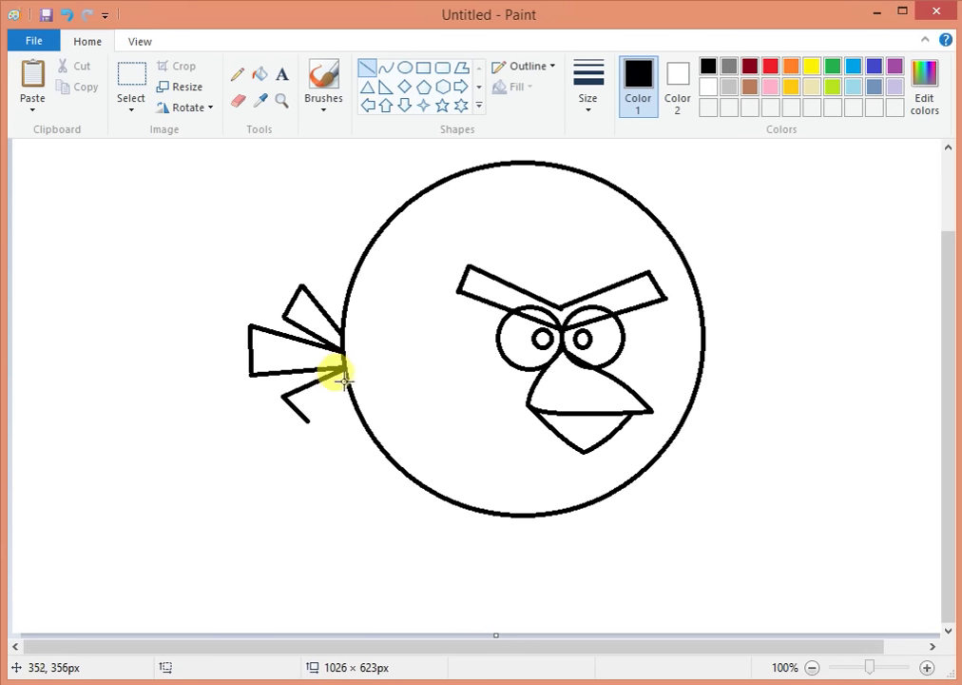
{"action": "left_click_drag", "start_coordinate": [344, 379], "coordinate": [308, 418]}
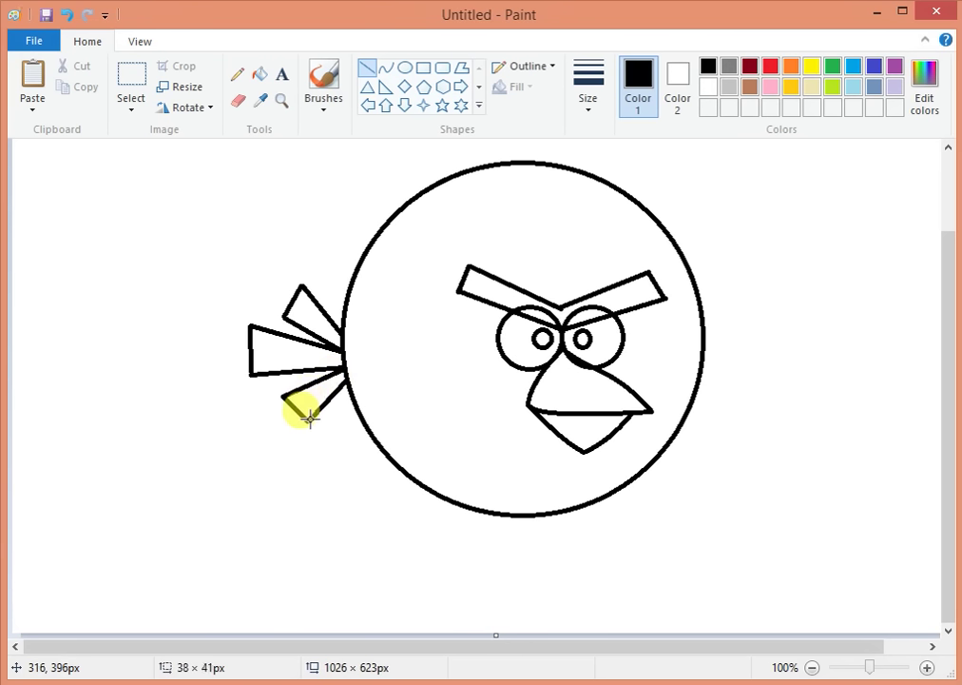
{"action": "left_click", "coordinate": [312, 388]}
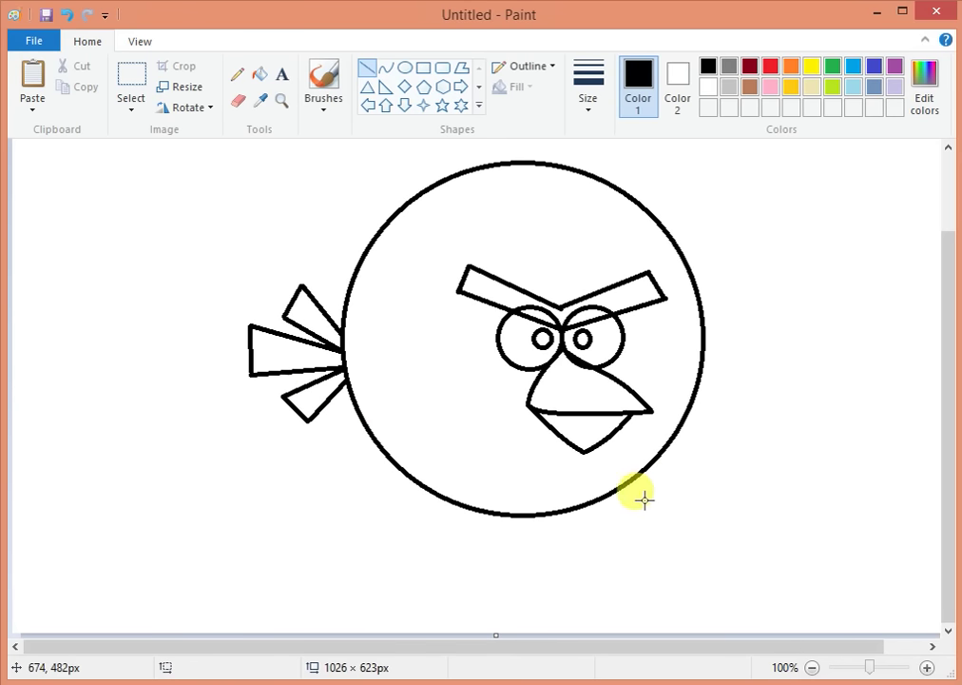
Draw the first head feather as a looped curve, about 158 × 115 px, rising from the body circle's top and leaning toward the tail.
{"action": "scroll", "coordinate": [616, 430], "scroll_direction": "up", "scroll_amount": 2}
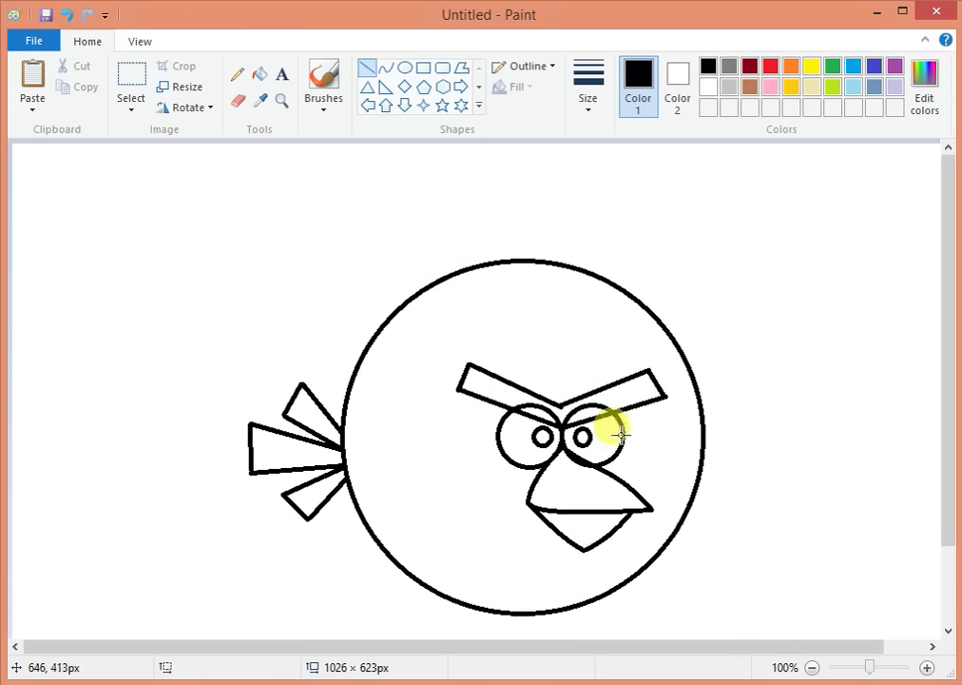
{"action": "left_click", "coordinate": [386, 71]}
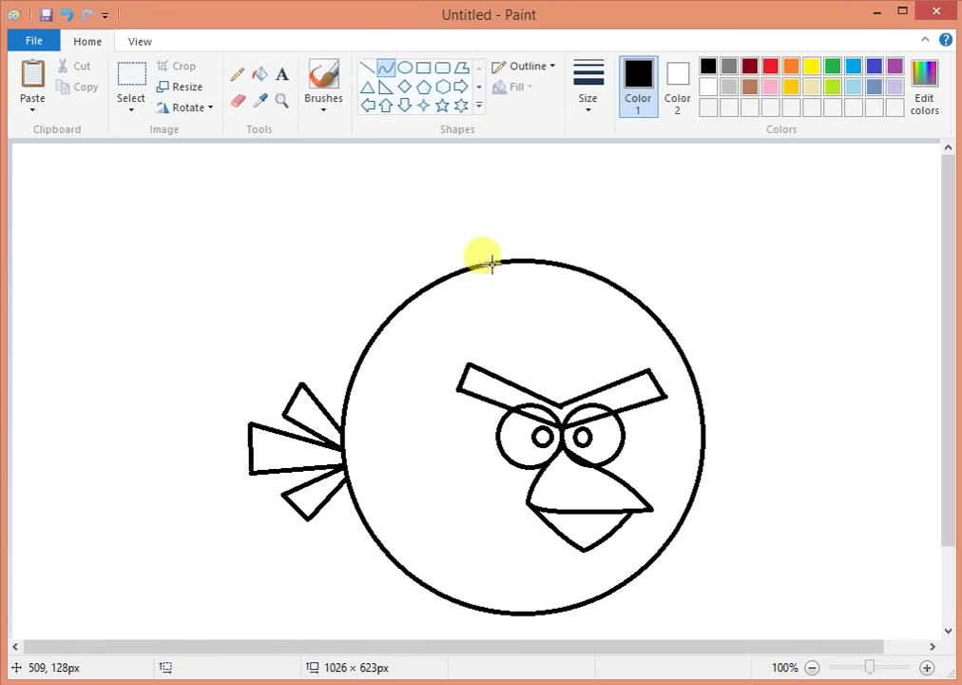
{"action": "left_click_drag", "start_coordinate": [497, 263], "coordinate": [412, 169]}
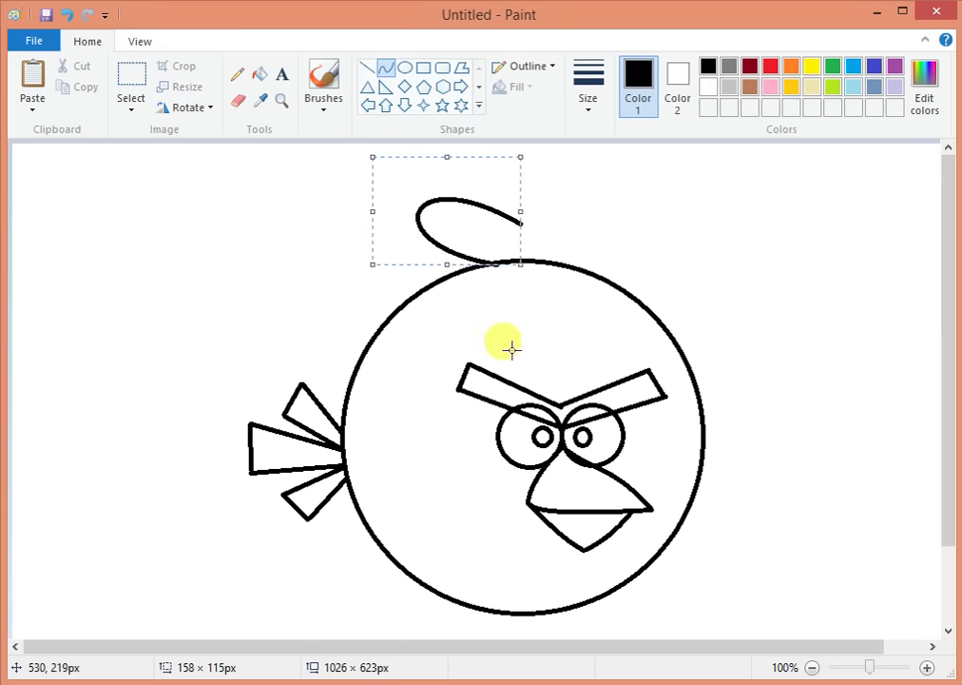
{"action": "left_click", "coordinate": [556, 284]}
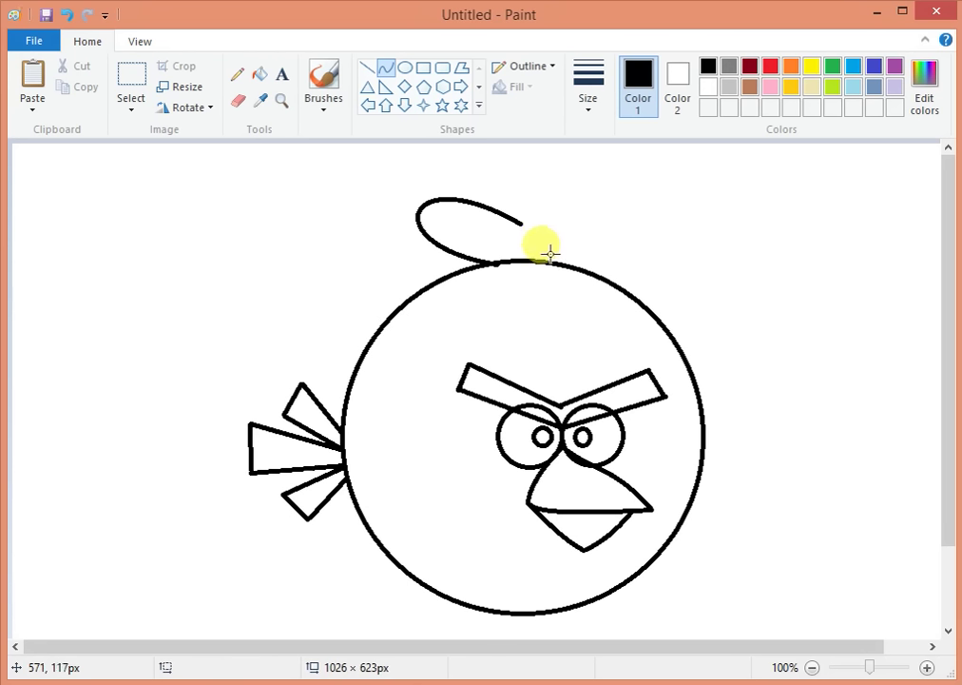
Draw a taller second head feather beside the first as a looped curve of about 189 × 169 px that ends on the body circle.
{"action": "mouse_move", "coordinate": [550, 254]}
{"action": "left_mouse_down"}
{"action": "mouse_move", "coordinate": [623, 247]}
{"action": "mouse_move", "coordinate": [552, 225]}
{"action": "mouse_move", "coordinate": [491, 164]}
{"action": "left_mouse_up"}
{"action": "key", "text": "ctrl+z"}
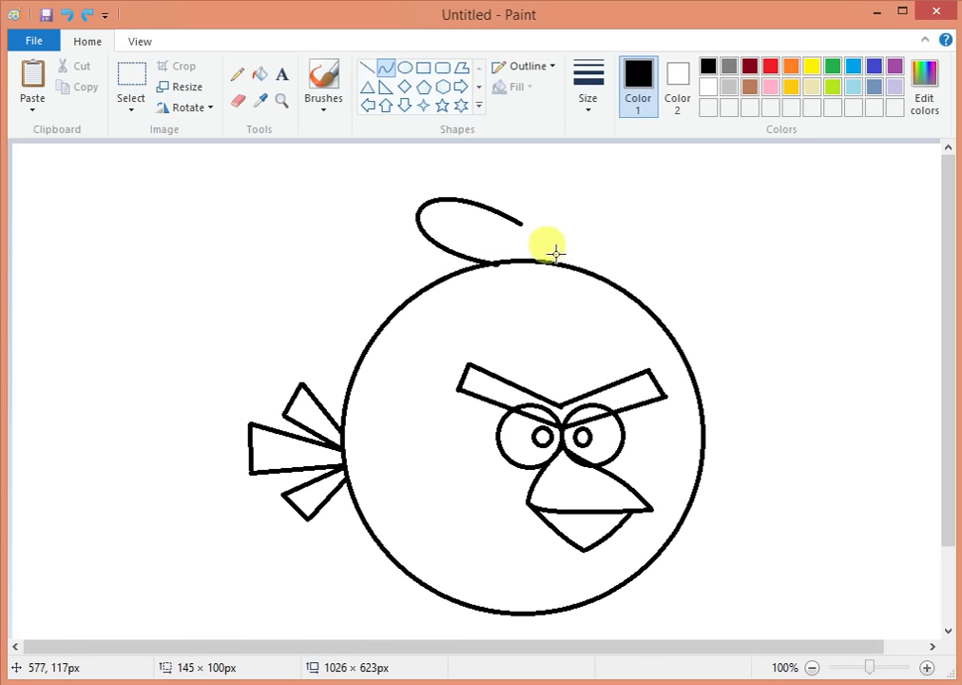
{"action": "mouse_move", "coordinate": [553, 254]}
{"action": "left_mouse_down"}
{"action": "mouse_move", "coordinate": [600, 254]}
{"action": "mouse_move", "coordinate": [604, 276]}
{"action": "mouse_move", "coordinate": [565, 249]}
{"action": "mouse_move", "coordinate": [517, 165]}
{"action": "mouse_move", "coordinate": [423, 134]}
{"action": "left_mouse_up"}
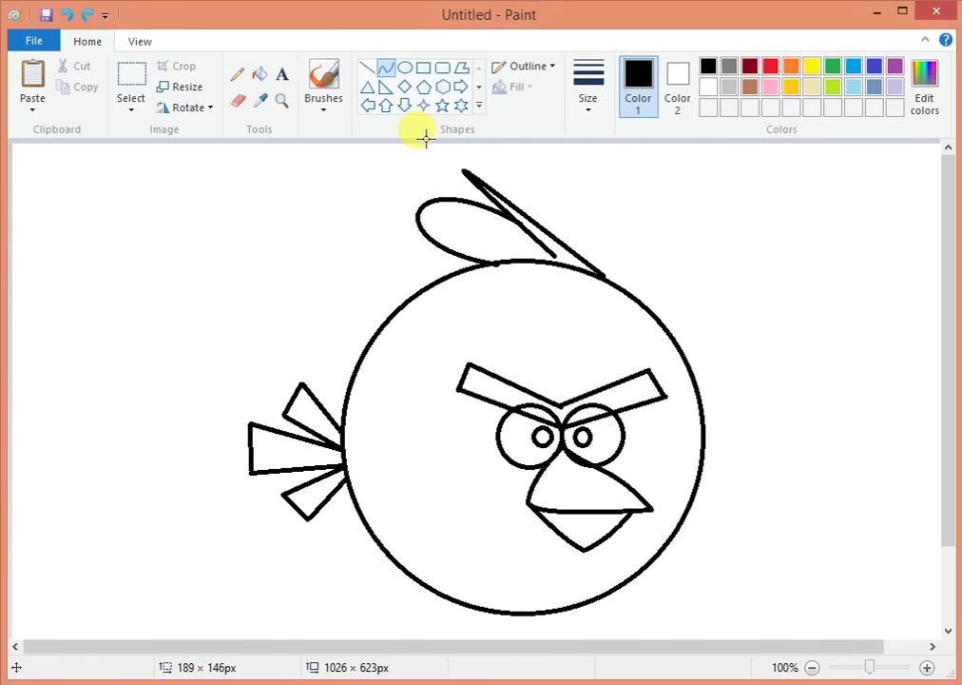
{"action": "left_click_drag", "start_coordinate": [531, 212], "coordinate": [560, 113]}
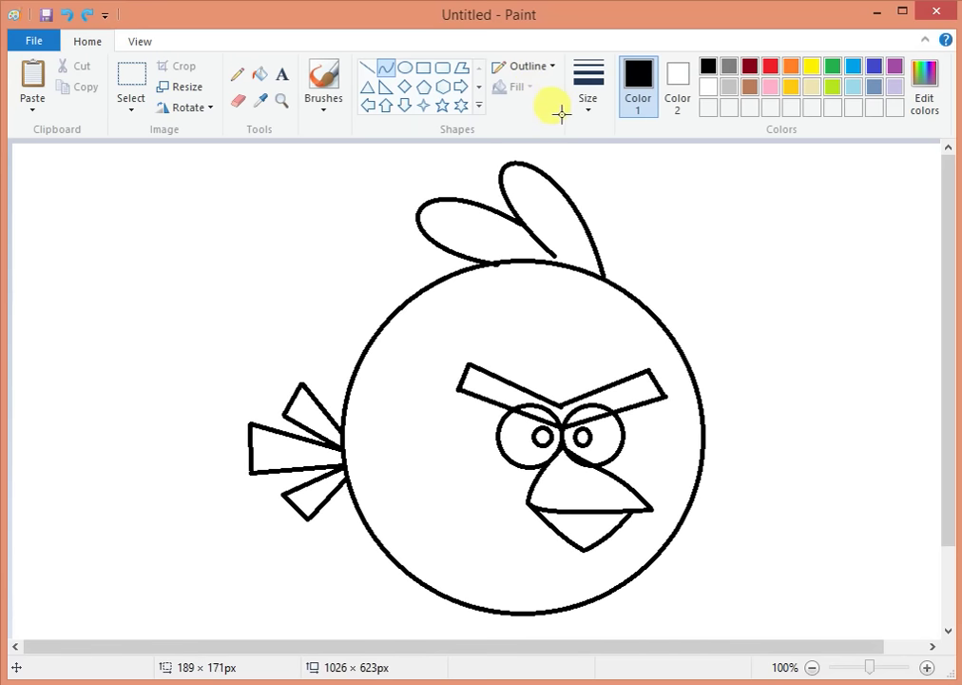
{"action": "left_click_drag", "start_coordinate": [564, 113], "coordinate": [570, 109]}
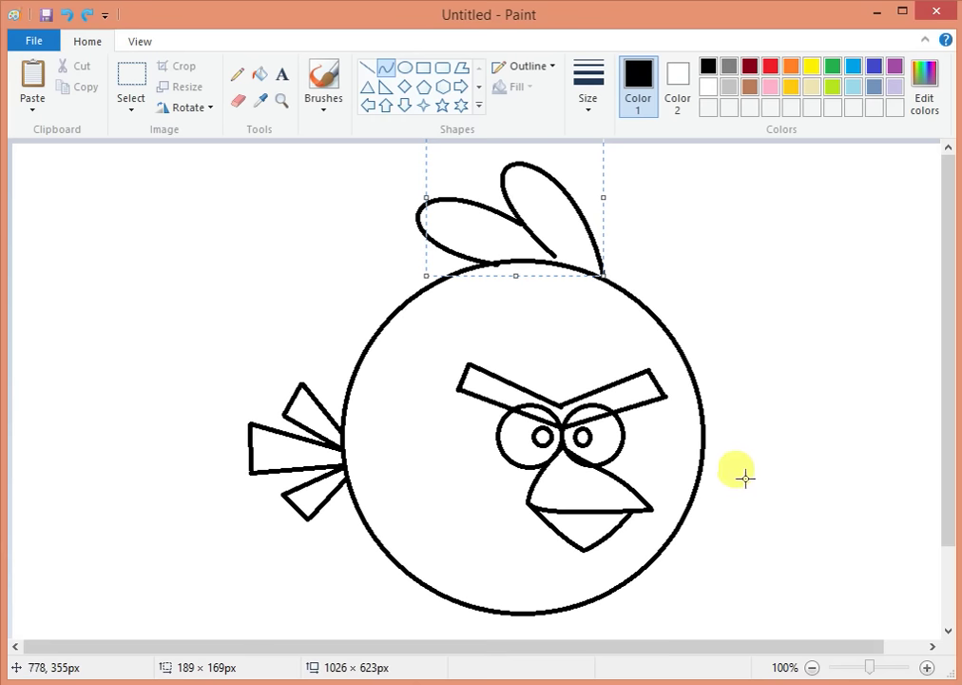
Erase the body circle's outline beneath the two head feathers so the feathers and body form one open area.
{"action": "scroll", "coordinate": [718, 483], "scroll_direction": "down", "scroll_amount": 2}
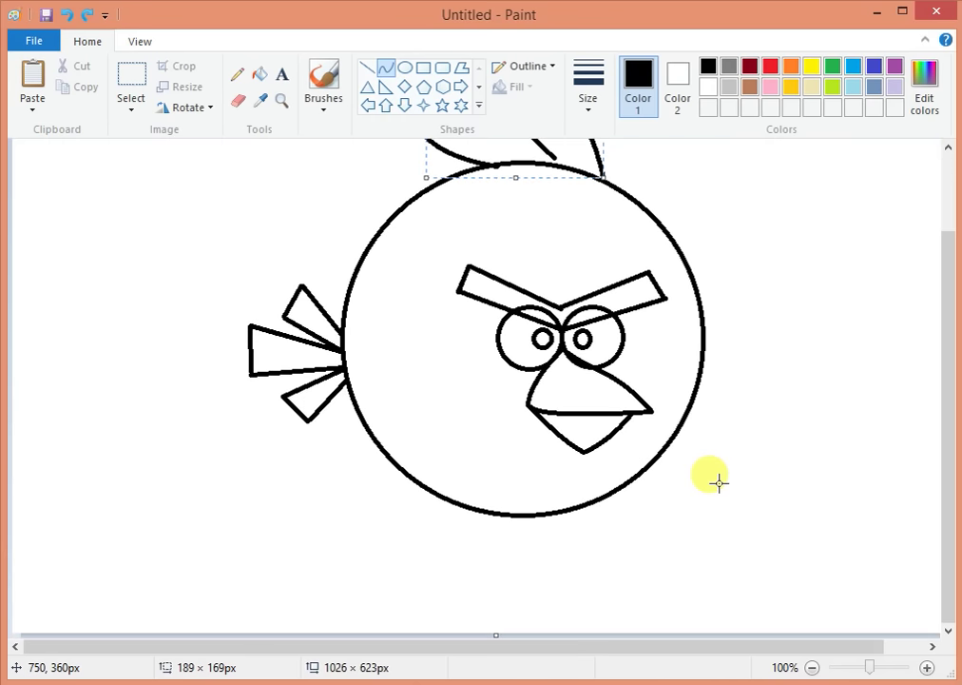
{"action": "scroll", "coordinate": [718, 483], "scroll_direction": "up", "scroll_amount": 2}
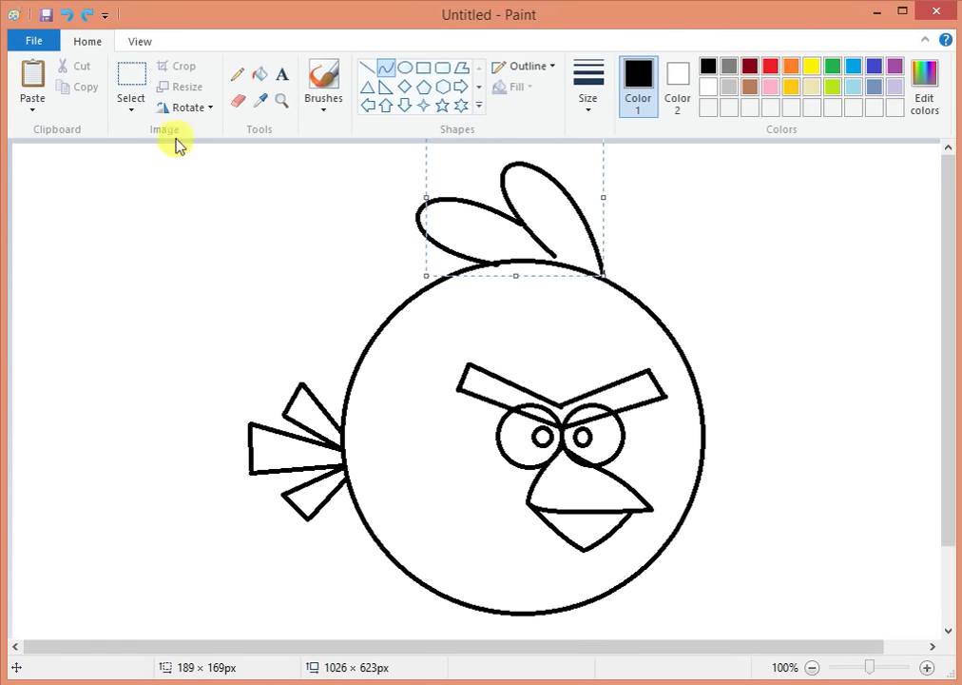
{"action": "left_click", "coordinate": [238, 101]}
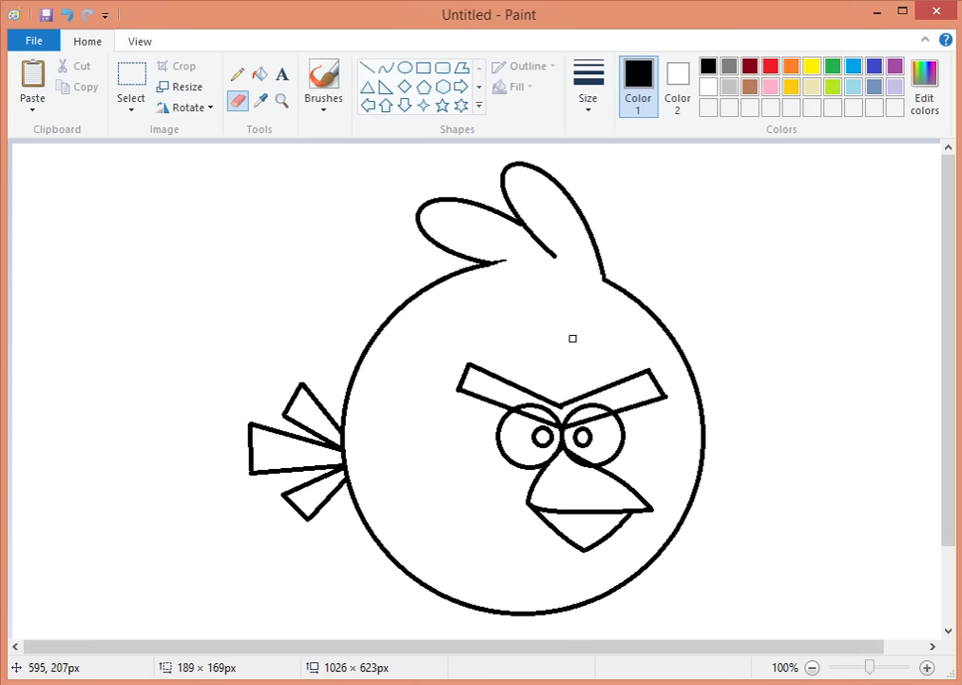
{"action": "key", "text": "ctrl+z"}
Draw a red curve about 133 × 72 px, arching from the beak's tail-side corner down to the body outline.
{"action": "left_click", "coordinate": [772, 69]}
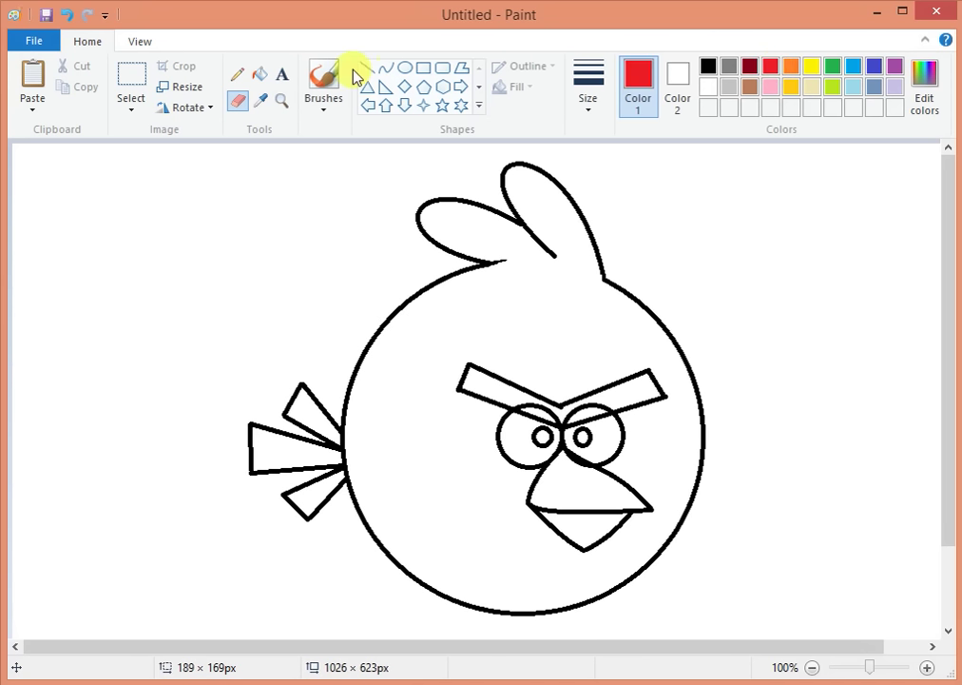
{"action": "left_click", "coordinate": [386, 69]}
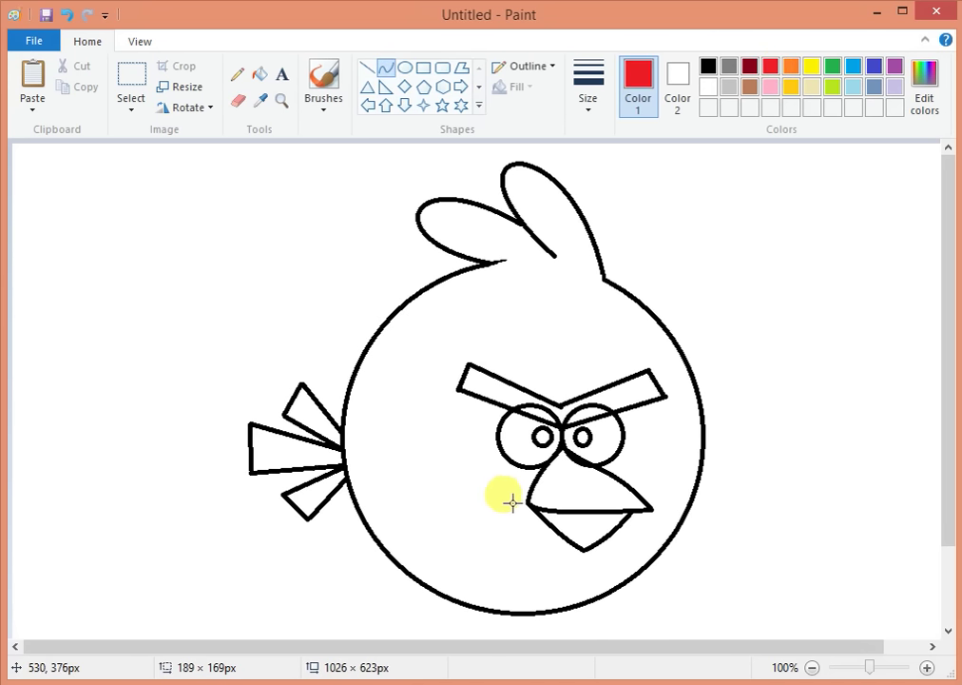
{"action": "left_click_drag", "start_coordinate": [526, 495], "coordinate": [482, 490]}
{"action": "key", "text": "ctrl+z"}
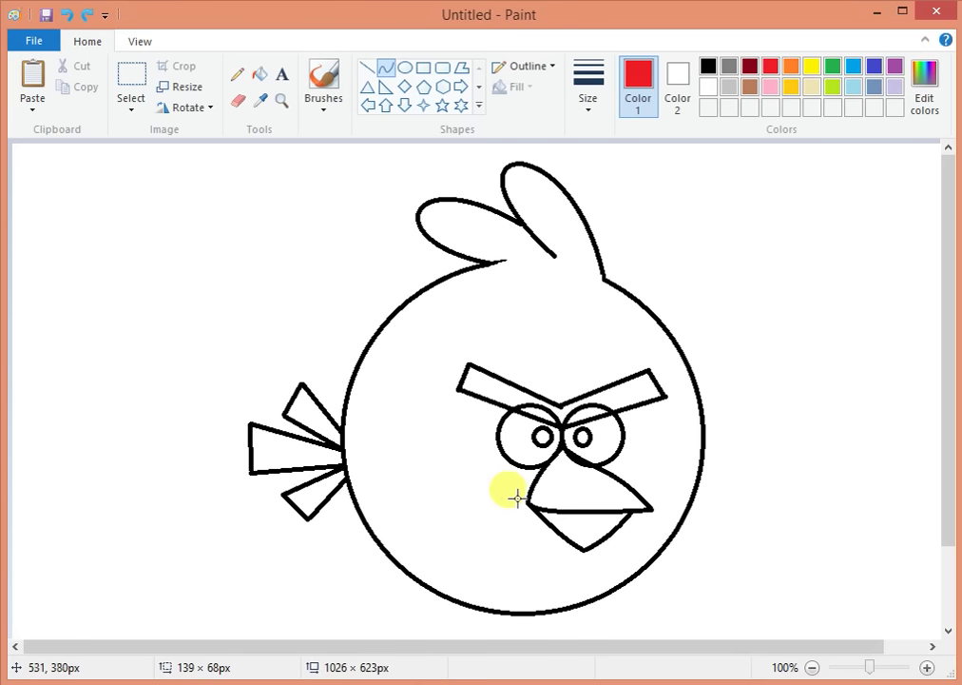
{"action": "left_click_drag", "start_coordinate": [528, 494], "coordinate": [403, 561]}
{"action": "left_click_drag", "start_coordinate": [478, 515], "coordinate": [431, 533]}
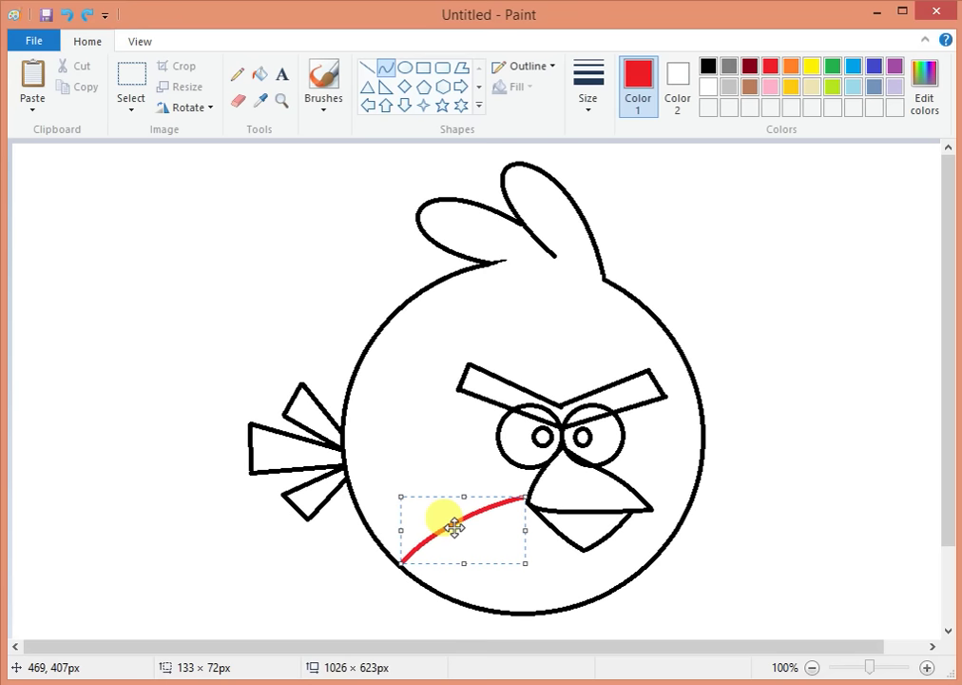
{"action": "left_click_drag", "start_coordinate": [454, 525], "coordinate": [457, 526]}
{"action": "left_click", "coordinate": [547, 561]}
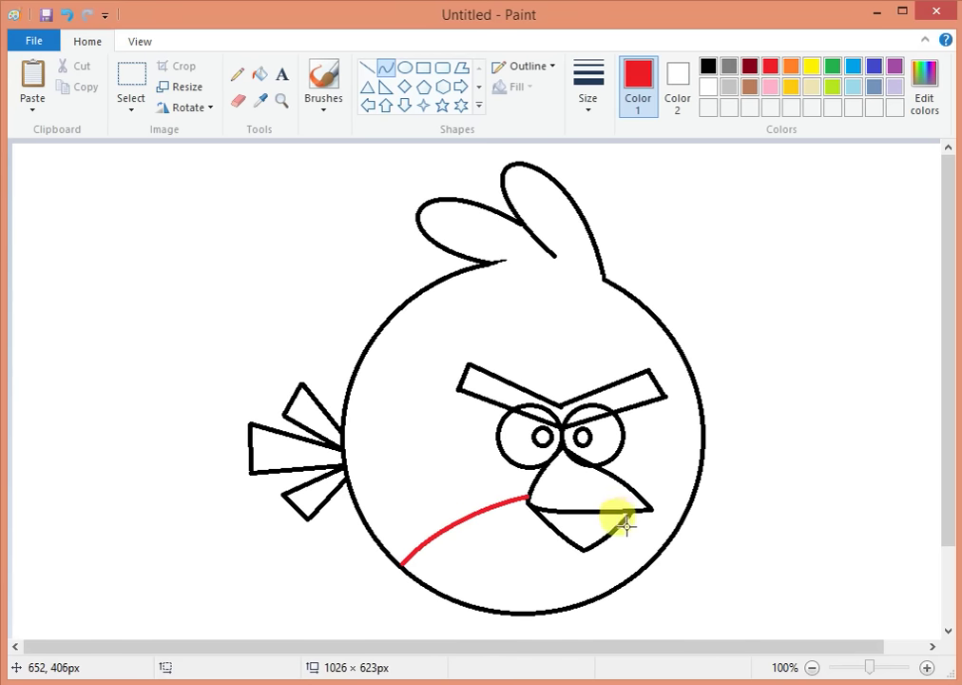
Draw a short red curve about 25 × 39 px from the lower beak's other side to the body outline, closing off the belly.
{"action": "left_click_drag", "start_coordinate": [619, 525], "coordinate": [643, 544]}
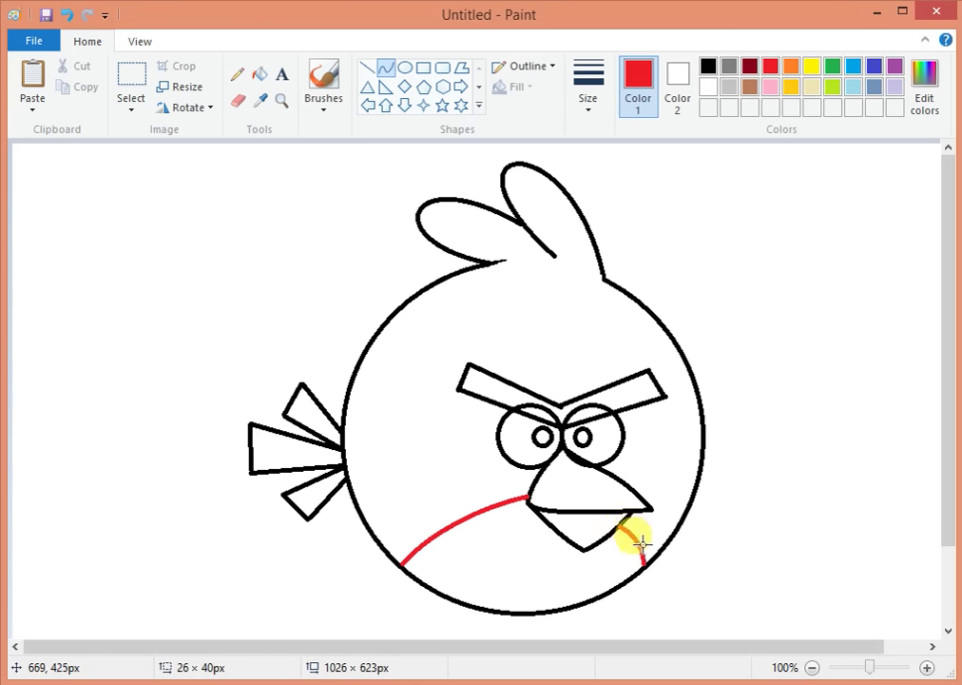
{"action": "mouse_move", "coordinate": [639, 545]}
{"action": "left_mouse_down"}
{"action": "mouse_move", "coordinate": [613, 522]}
{"action": "mouse_move", "coordinate": [636, 537]}
{"action": "left_mouse_up"}
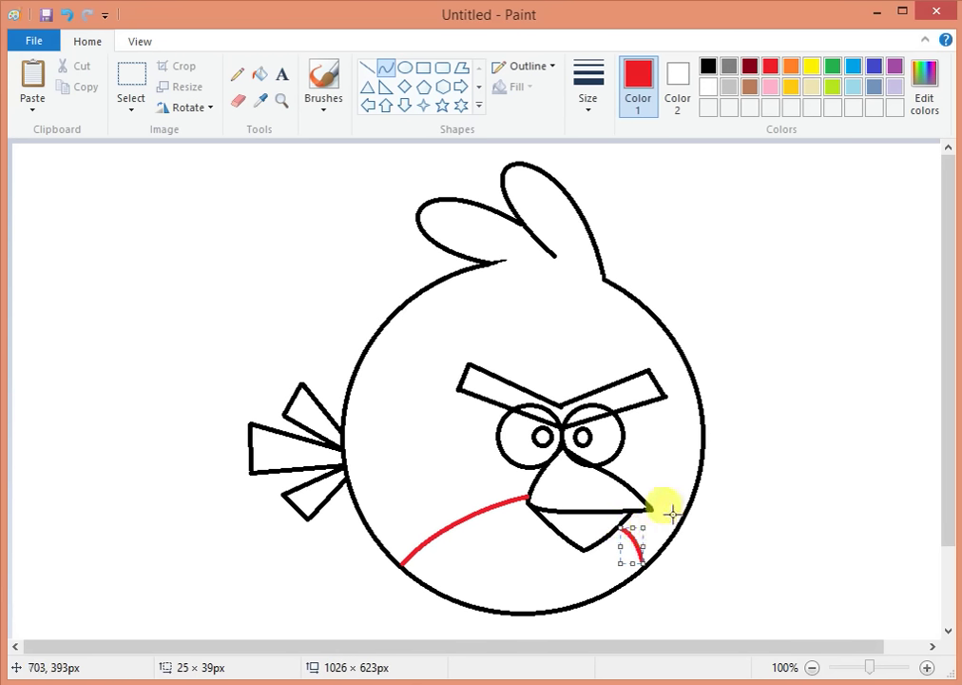
{"action": "left_click", "coordinate": [681, 549]}
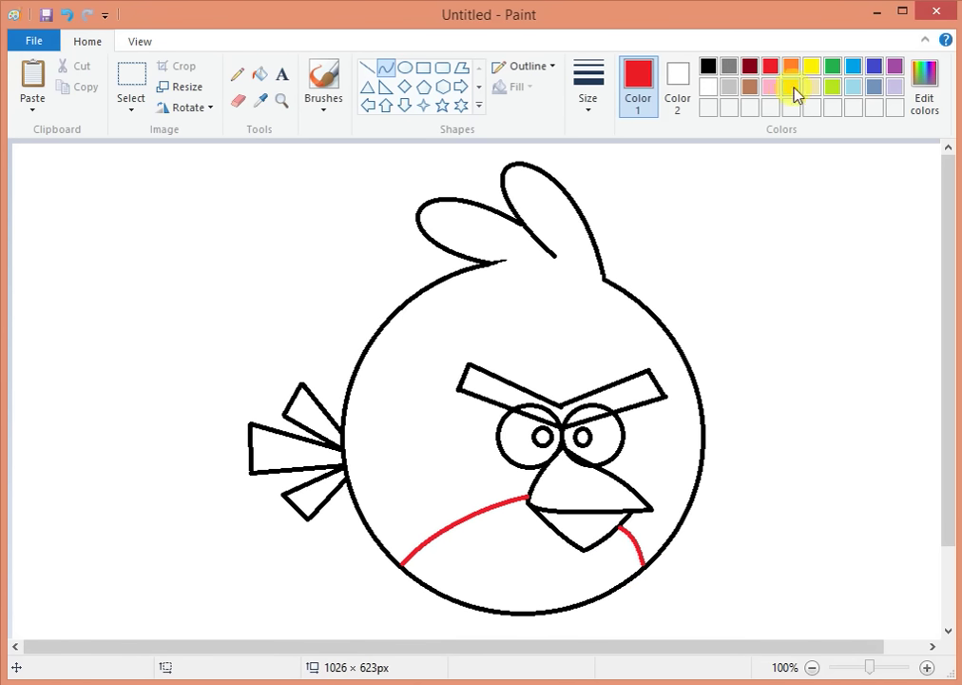
Fill the body and head feathers with red, and the pupils and eyebrows with black.
{"action": "left_click", "coordinate": [259, 78]}
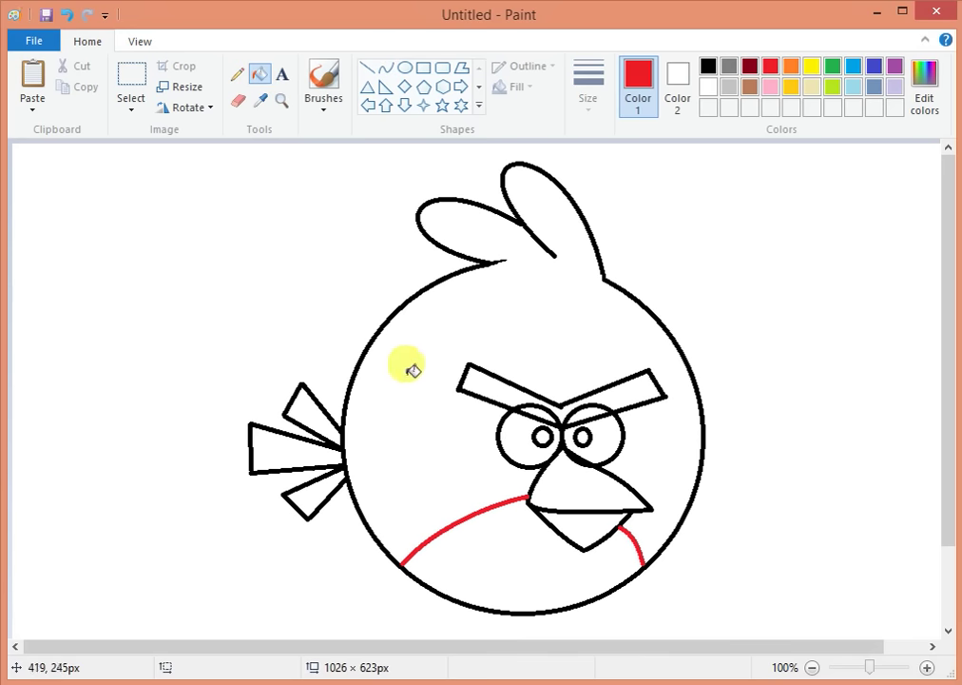
{"action": "left_click", "coordinate": [409, 368]}
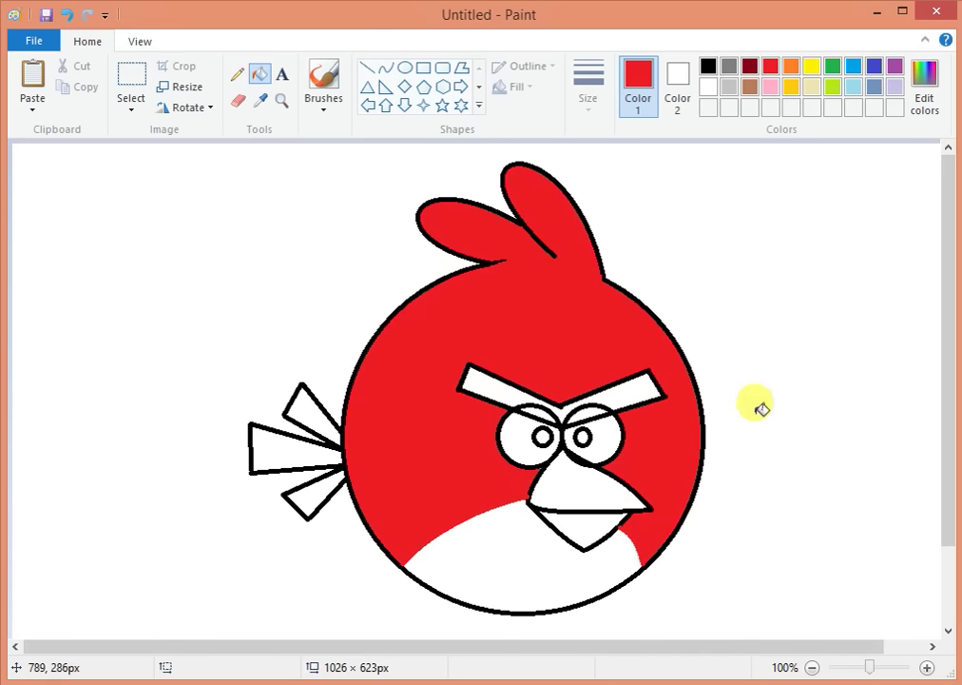
{"action": "left_click", "coordinate": [706, 66]}
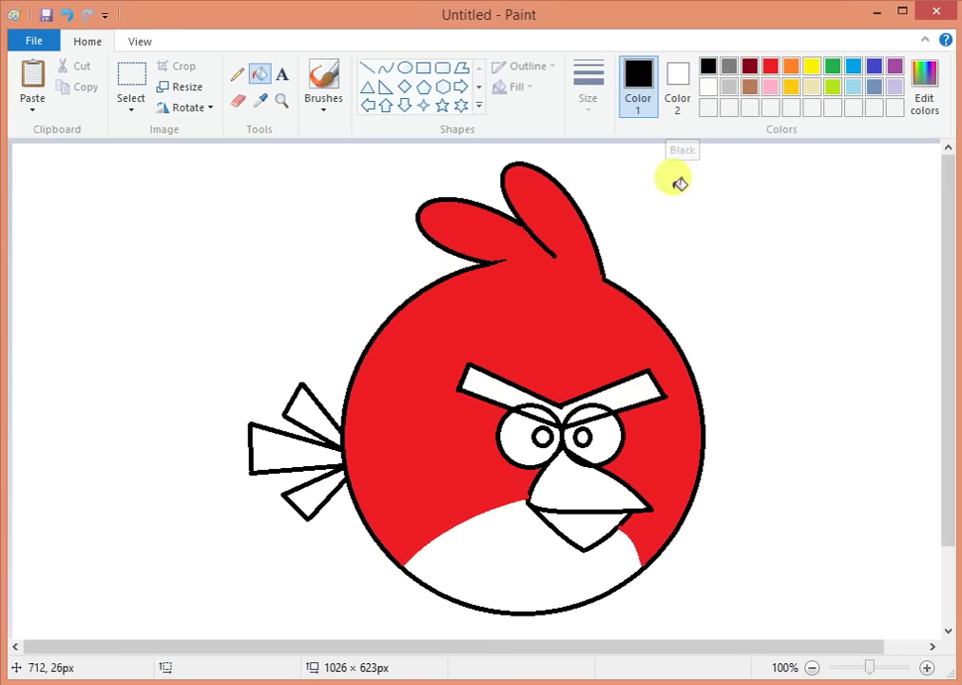
{"action": "left_click", "coordinate": [542, 436]}
{"action": "left_click", "coordinate": [583, 432]}
{"action": "left_click", "coordinate": [627, 391]}
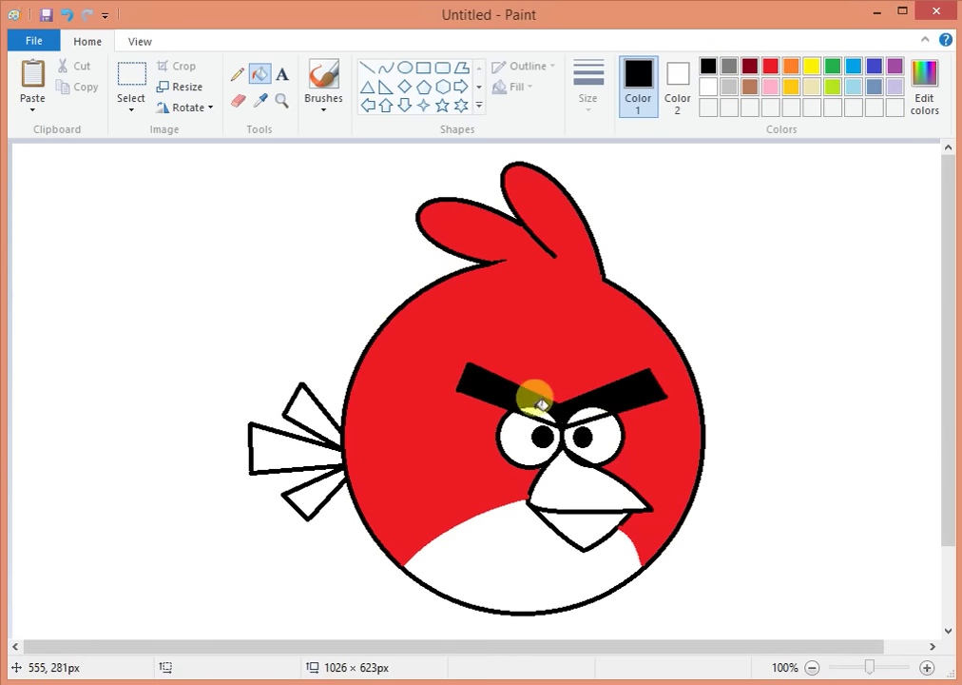
Fill the upper beak with yellow, undoing any stray fill beside it.
{"action": "left_click", "coordinate": [820, 69]}
{"action": "left_click", "coordinate": [582, 489]}
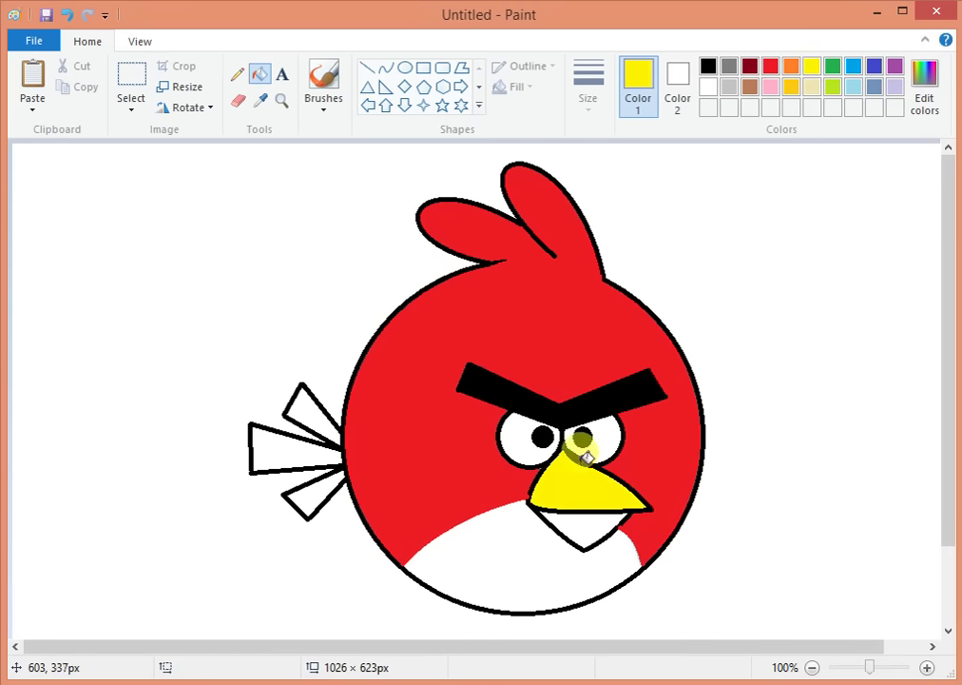
{"action": "left_click", "coordinate": [609, 468]}
{"action": "key", "text": "ctrl+z"}
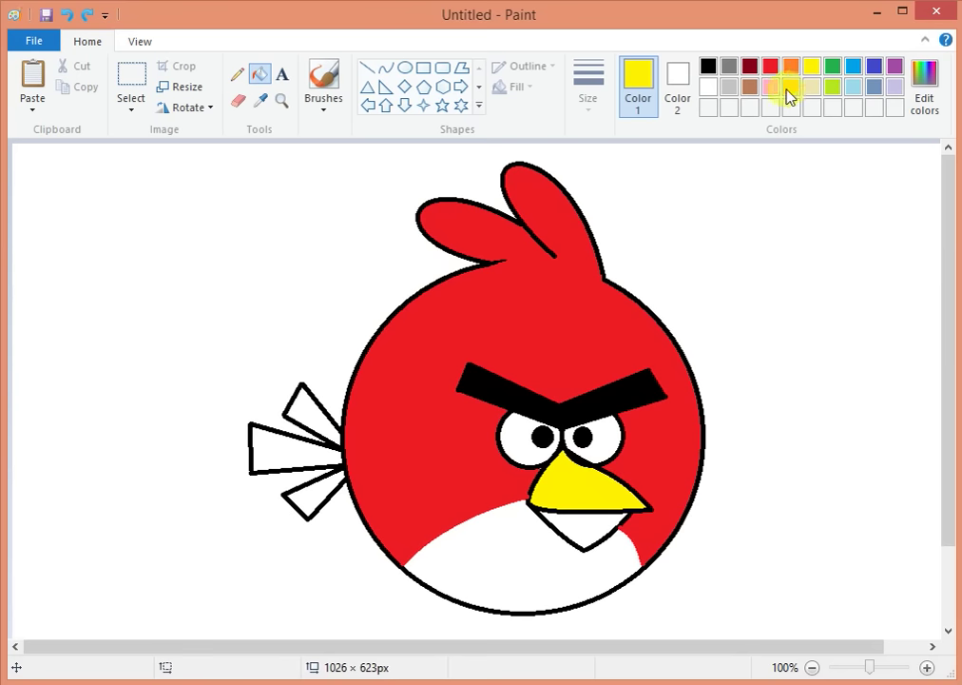
Fill the lower beak with gold and the belly with light yellow.
{"action": "left_click", "coordinate": [791, 87]}
{"action": "left_click", "coordinate": [604, 525]}
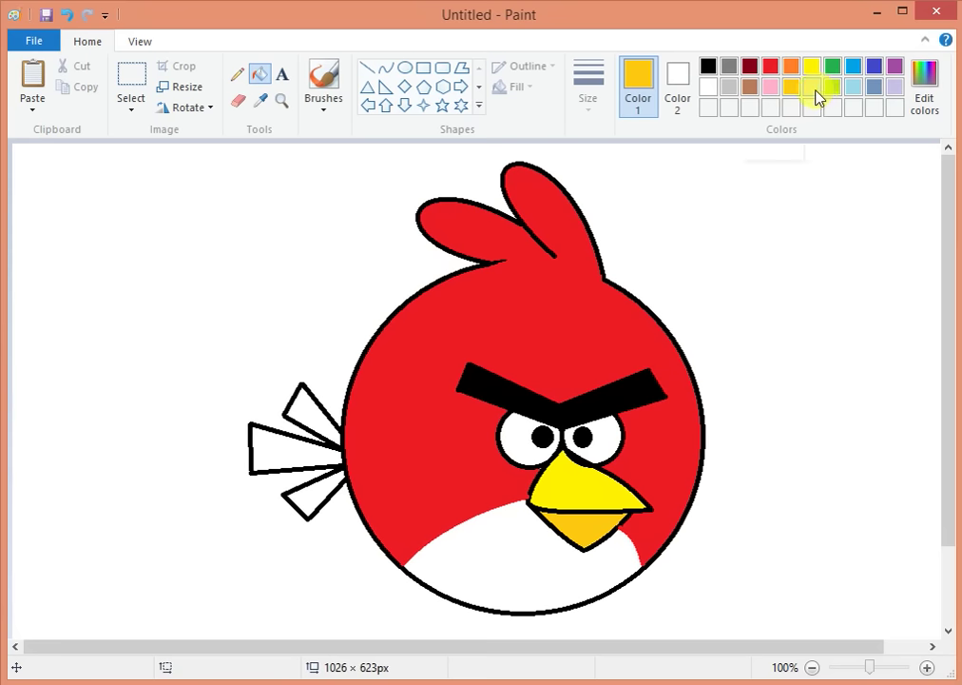
{"action": "left_click", "coordinate": [814, 91]}
{"action": "left_click", "coordinate": [547, 553]}
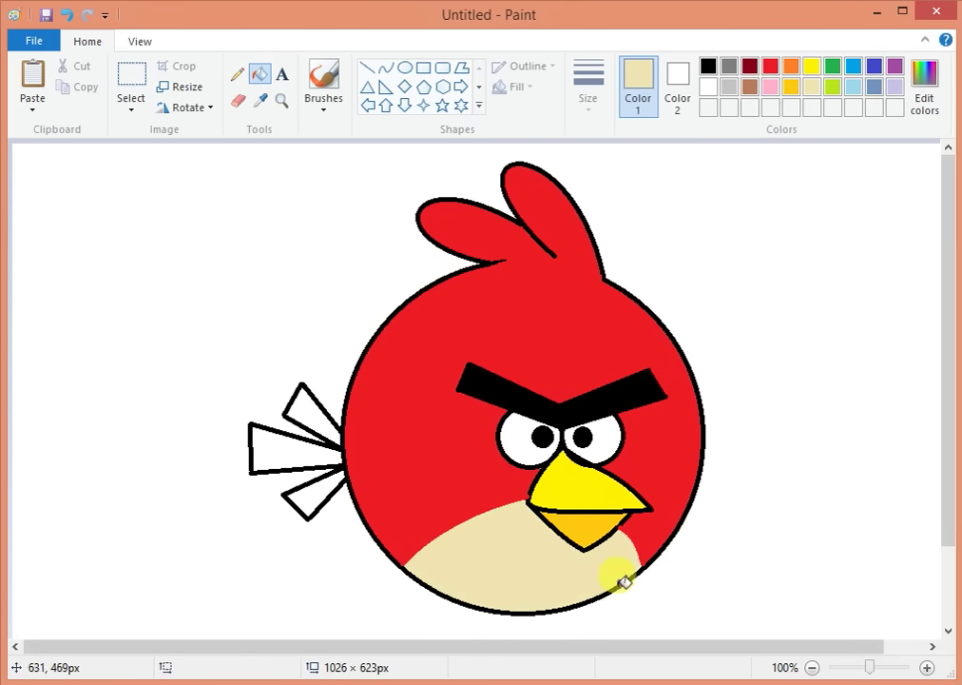
Try a pink fill on the belly and return it to light yellow.
{"action": "left_click", "coordinate": [768, 88]}
{"action": "left_click", "coordinate": [540, 568]}
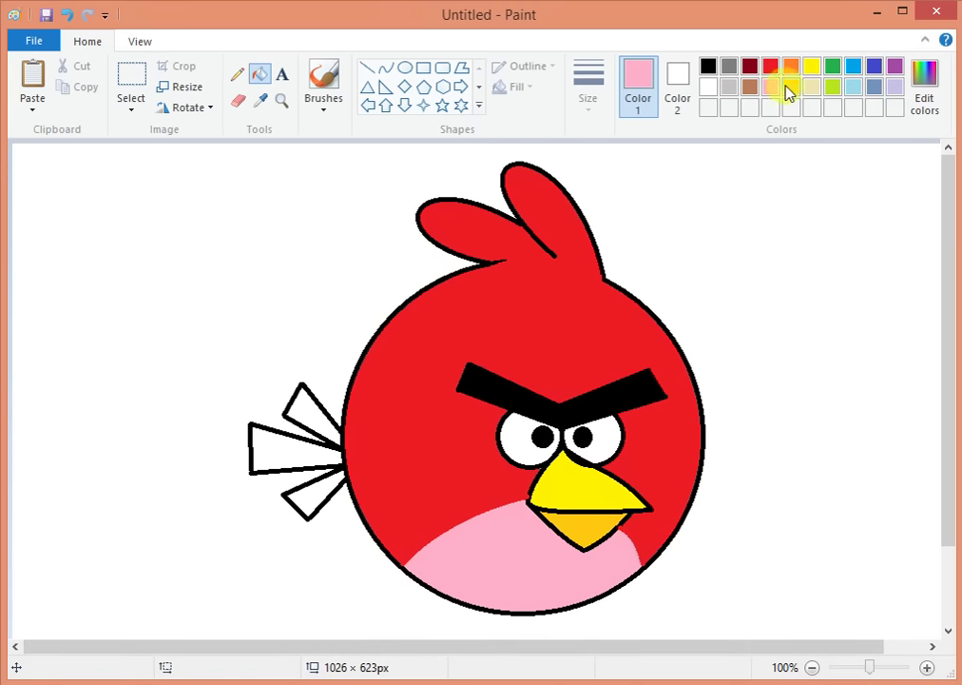
{"action": "left_click", "coordinate": [814, 89]}
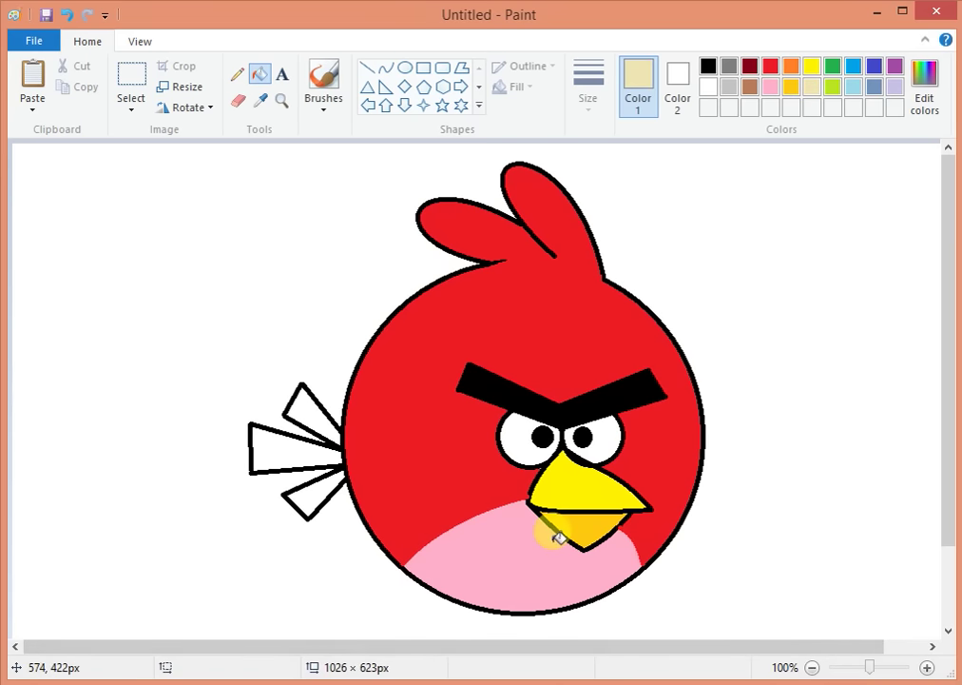
{"action": "left_click", "coordinate": [559, 538]}
Fill all three tail feathers with black.
{"action": "right_click", "coordinate": [709, 85]}
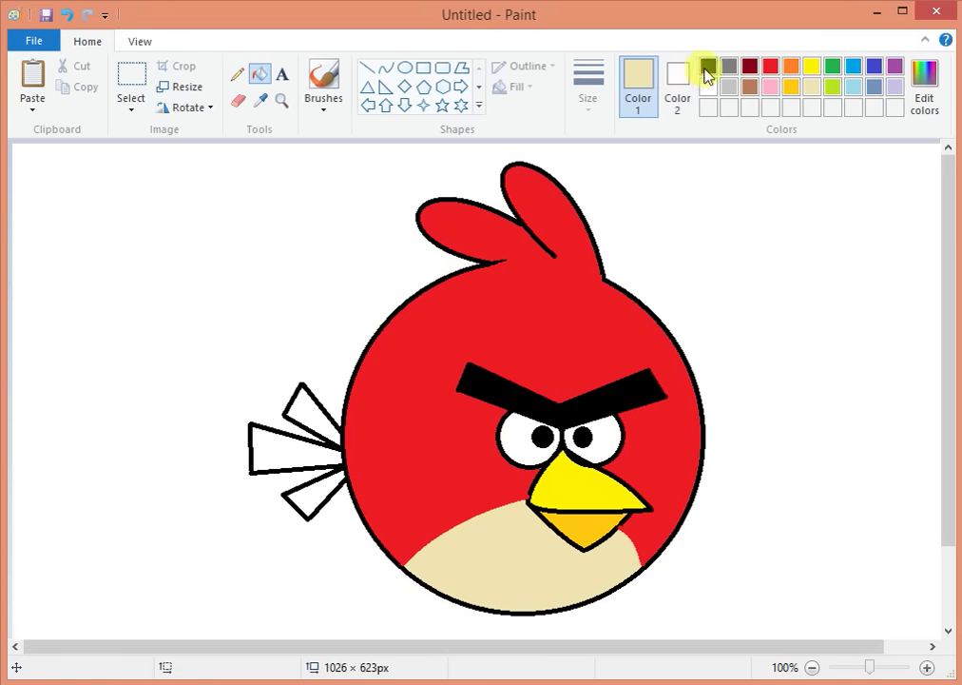
{"action": "left_click", "coordinate": [708, 66]}
{"action": "left_click", "coordinate": [310, 405]}
{"action": "left_click", "coordinate": [302, 454]}
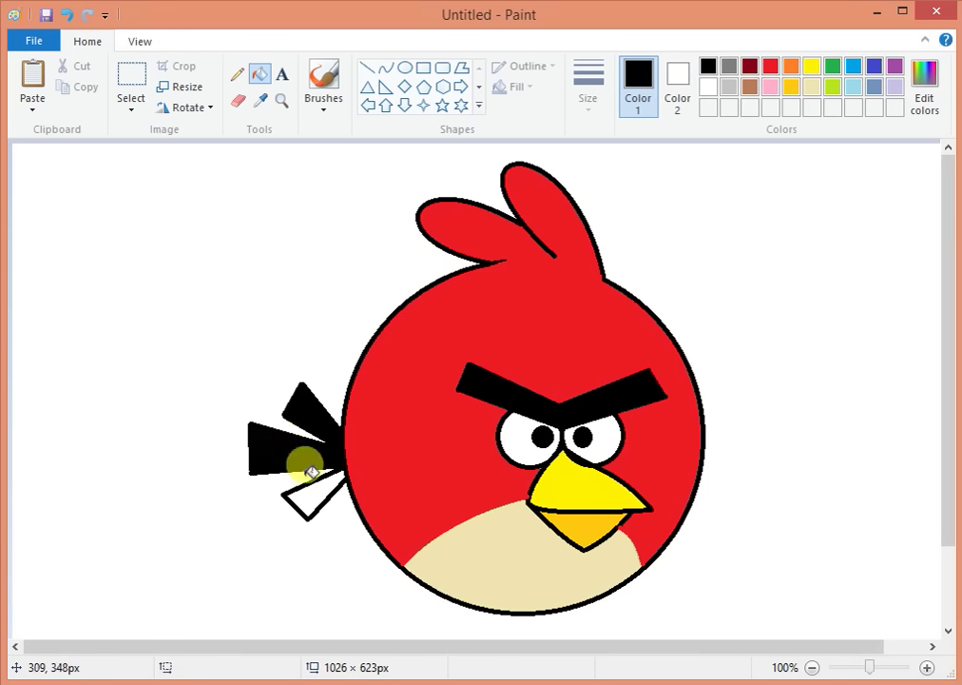
{"action": "left_click", "coordinate": [314, 495]}
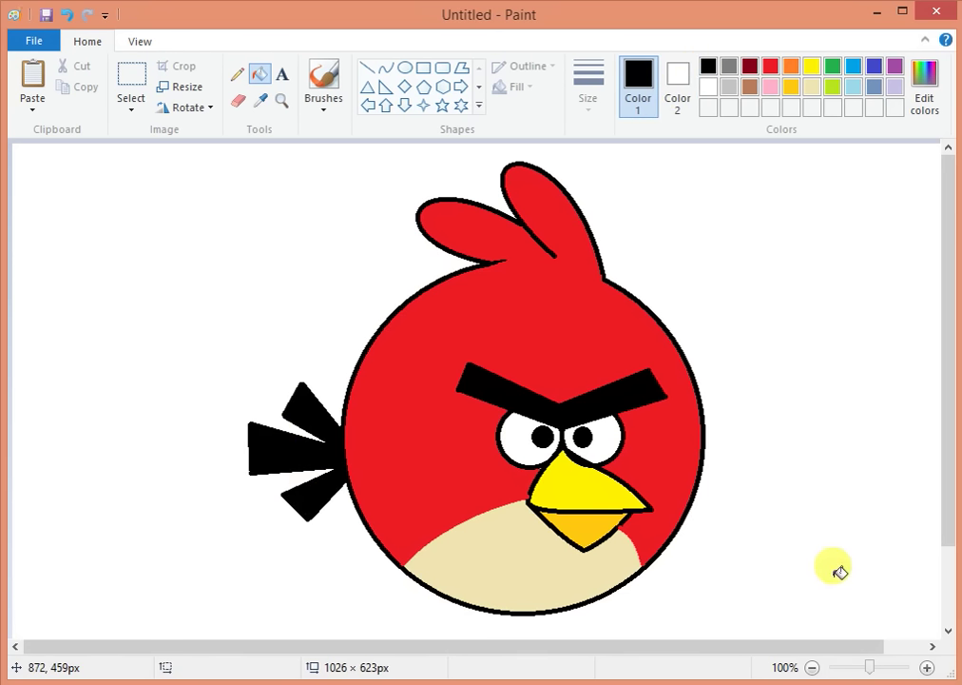